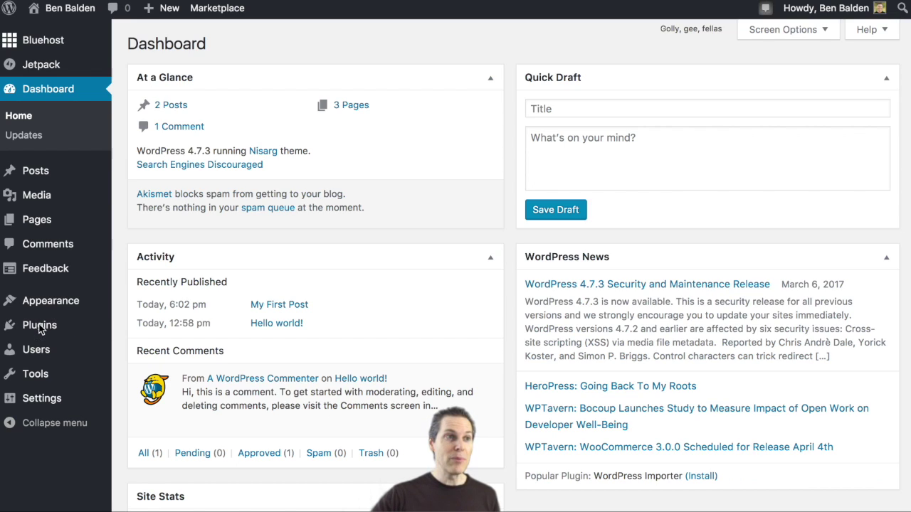
Step: Open the site's installed plugins list and look through the plugins it contains
mouse_move(41, 329)
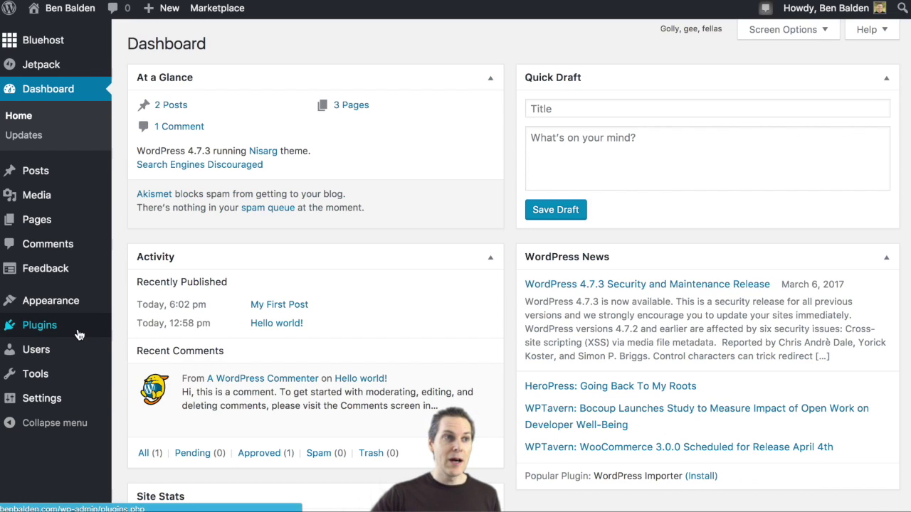
left_click(143, 329)
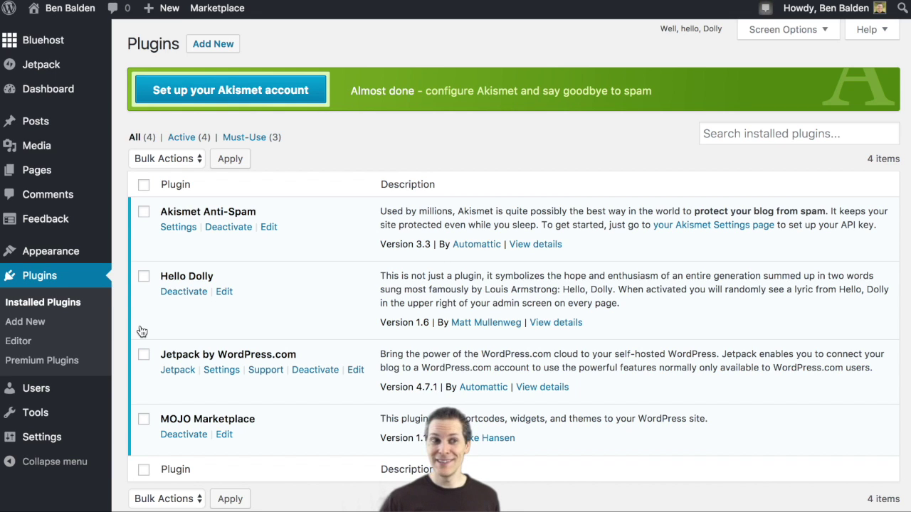
scroll(375, 331, "down", 1)
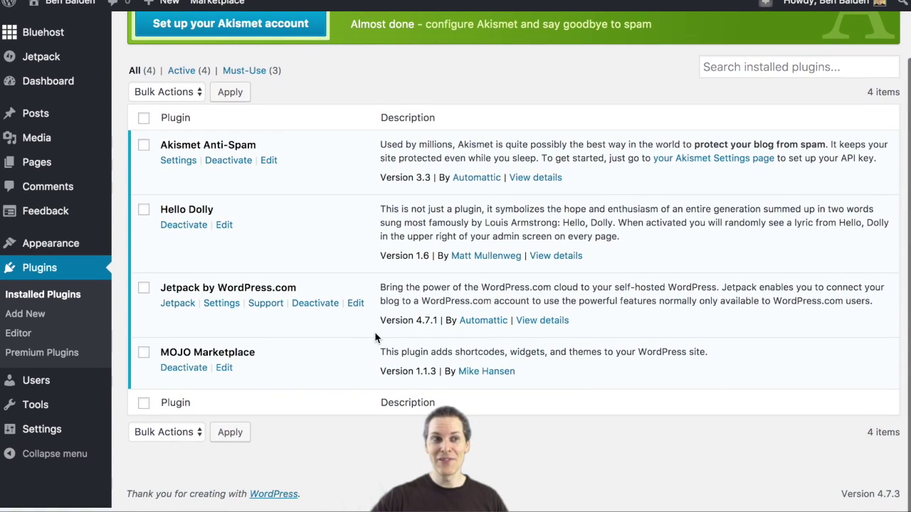
scroll(375, 332, "up", 1)
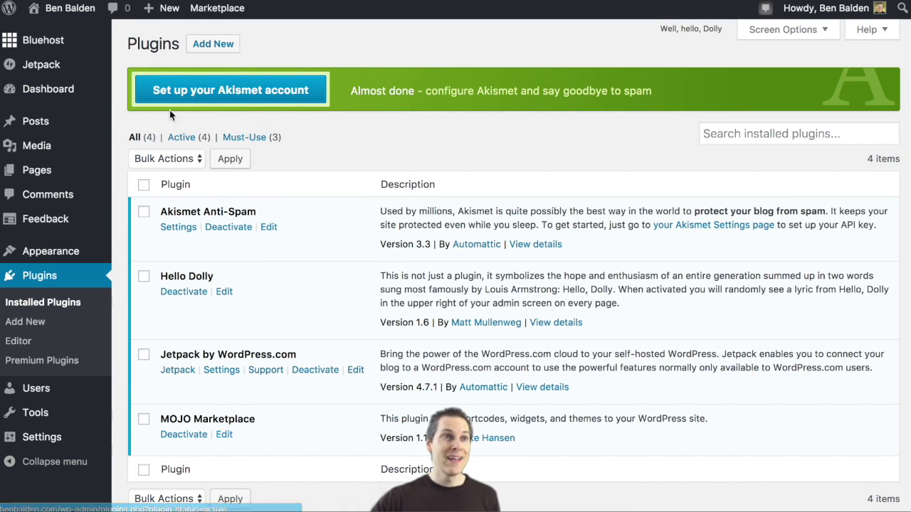
Step: Start adding a new plugin and search the plugin directory for "404 to 301"
left_click(213, 44)
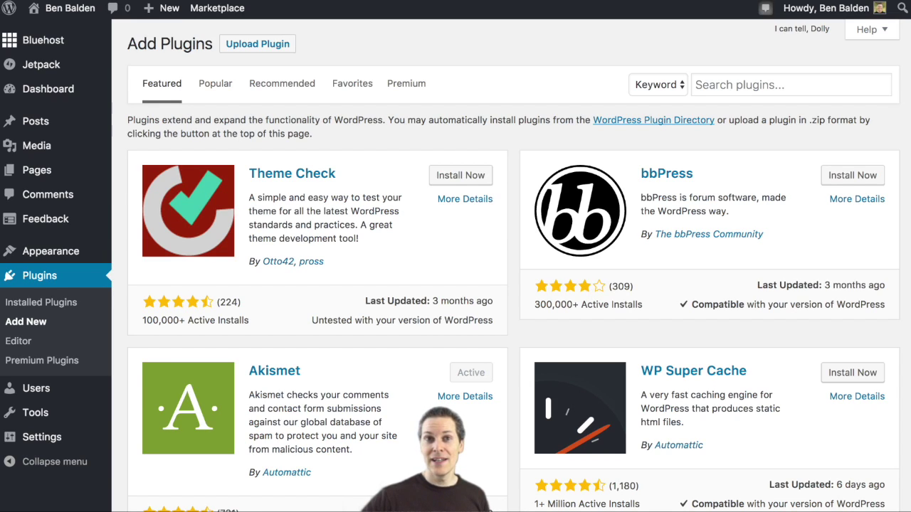
left_click(741, 85)
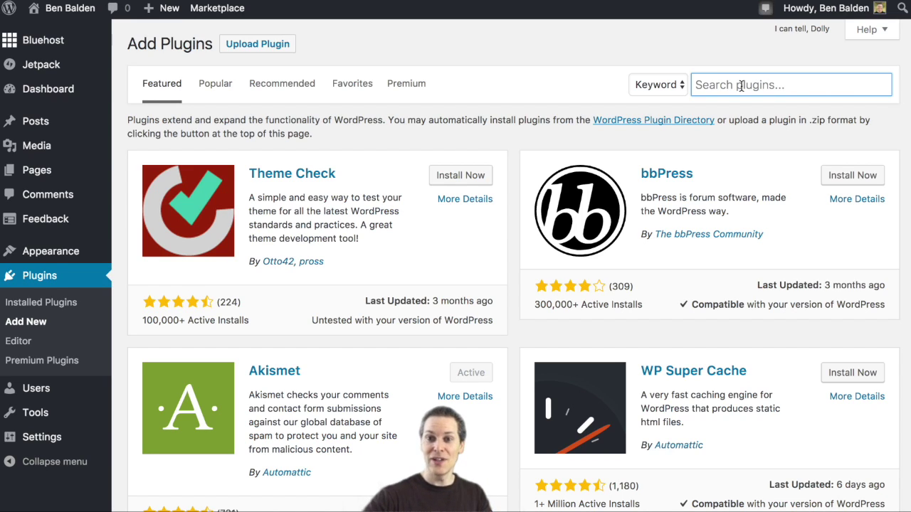
type("404")
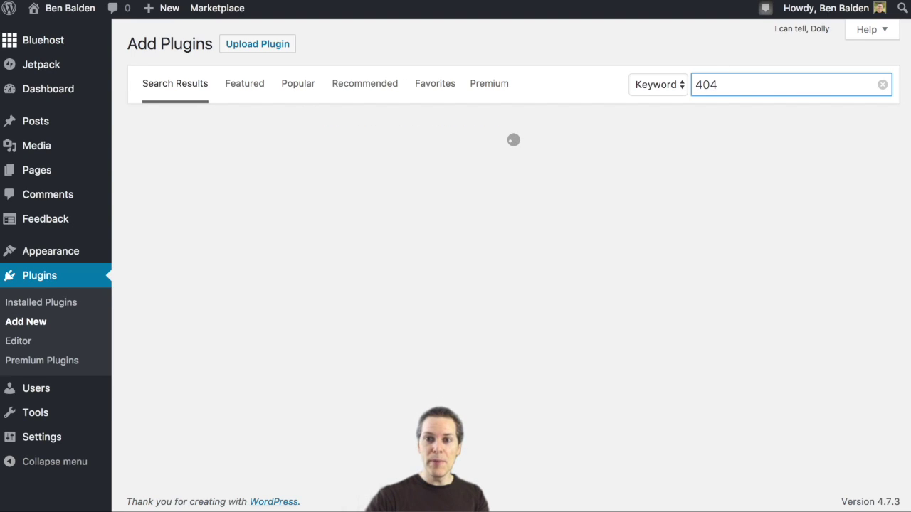
type(" to 3")
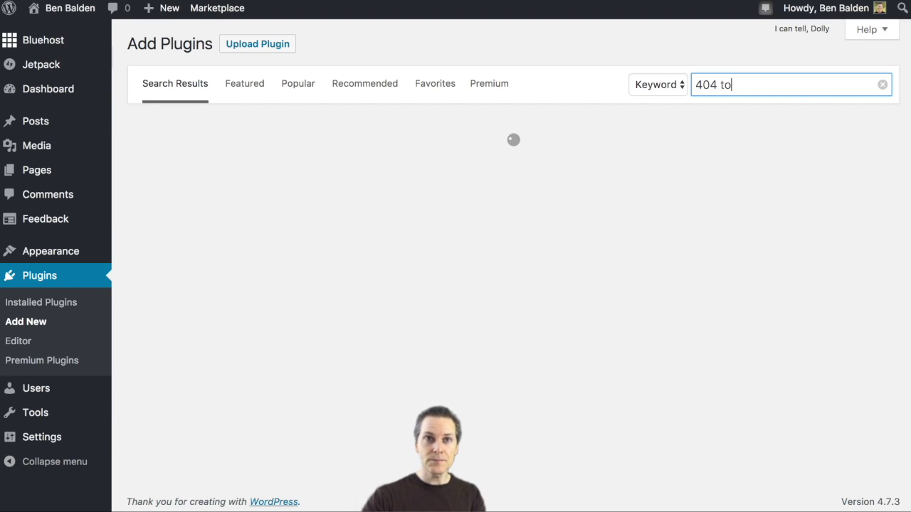
type("01")
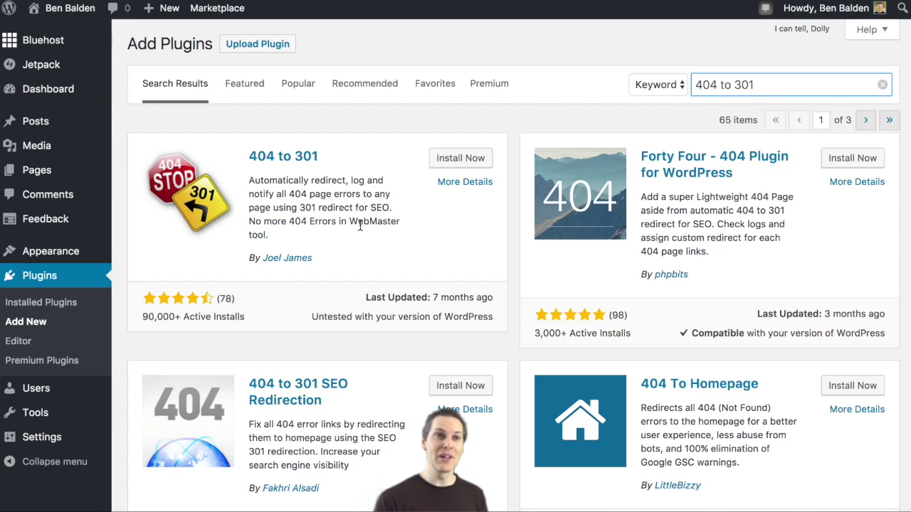
Step: Install and activate the 404 to 301 plugin by Joel James
left_click(463, 158)
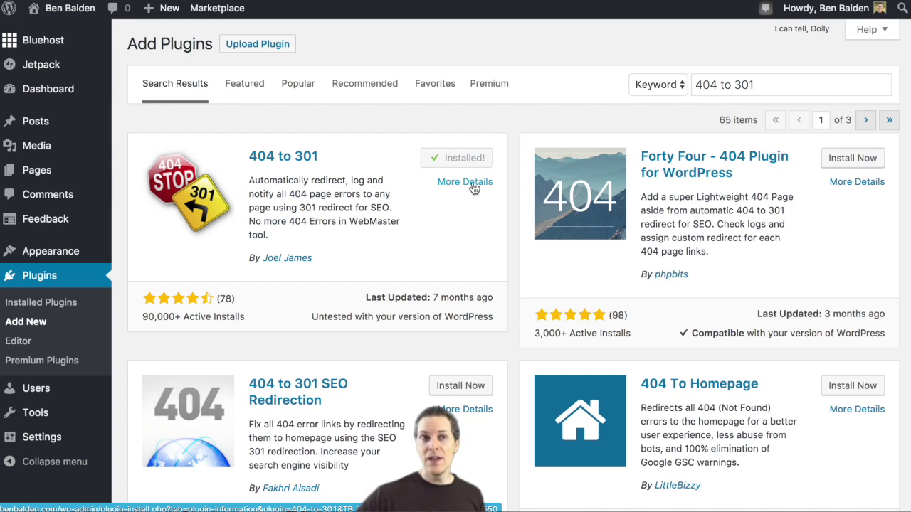
left_click(472, 163)
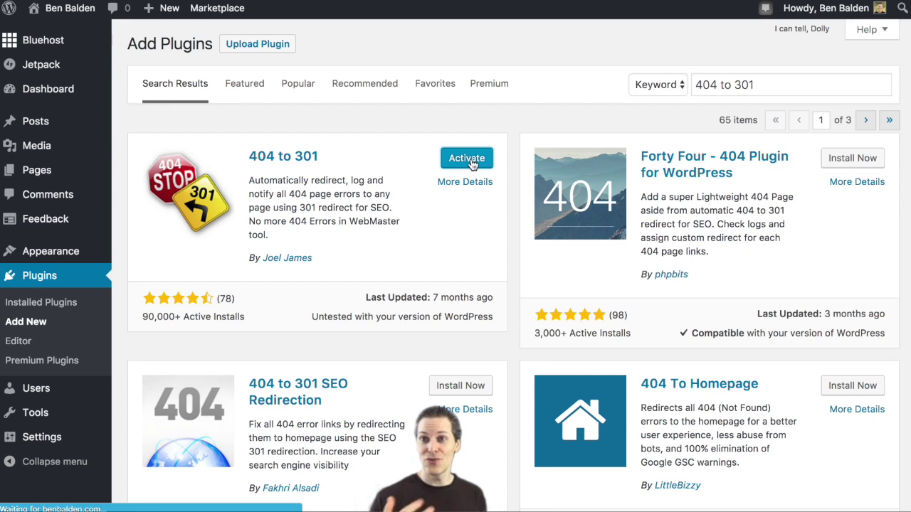
left_click(470, 161)
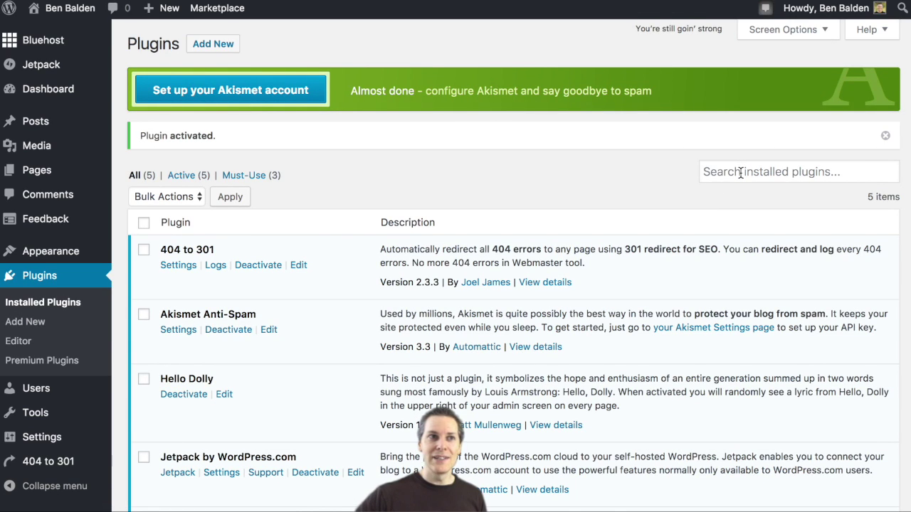
Step: Start adding another plugin and search the plugin directory for "buttons x"
left_click(207, 55)
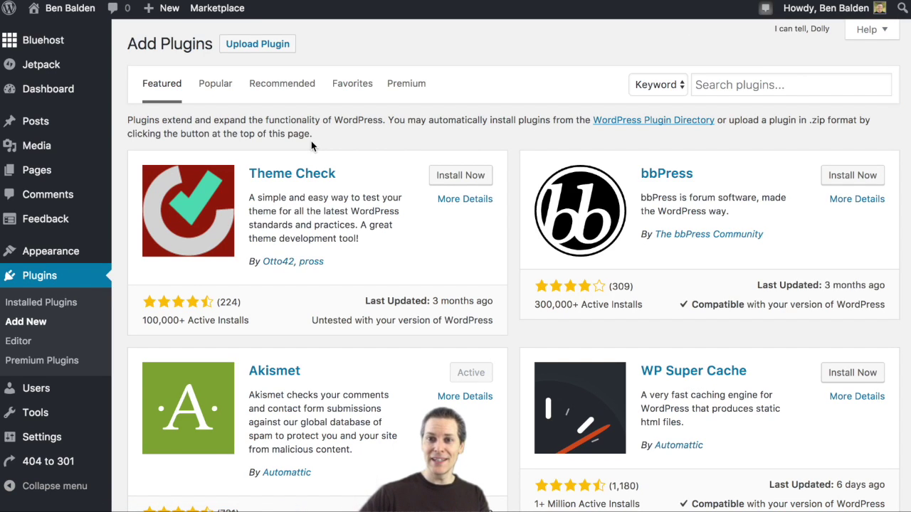
left_click(735, 87)
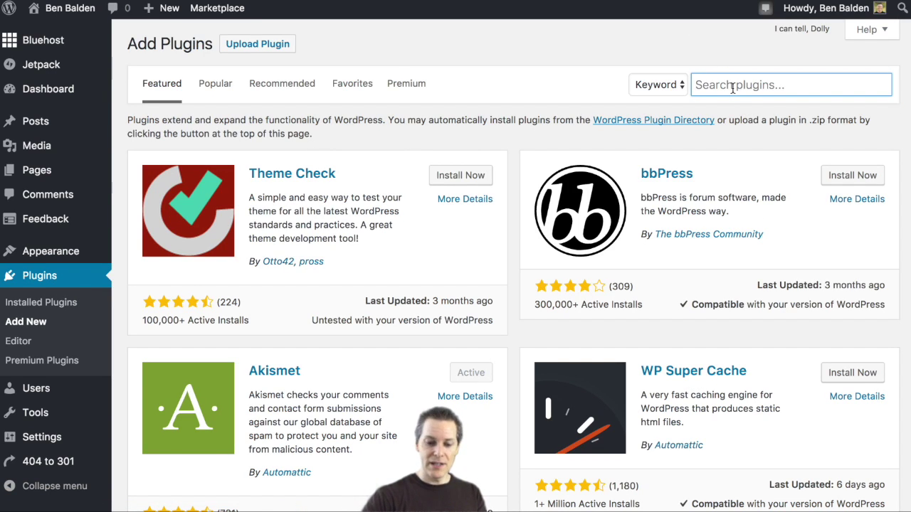
type("button")
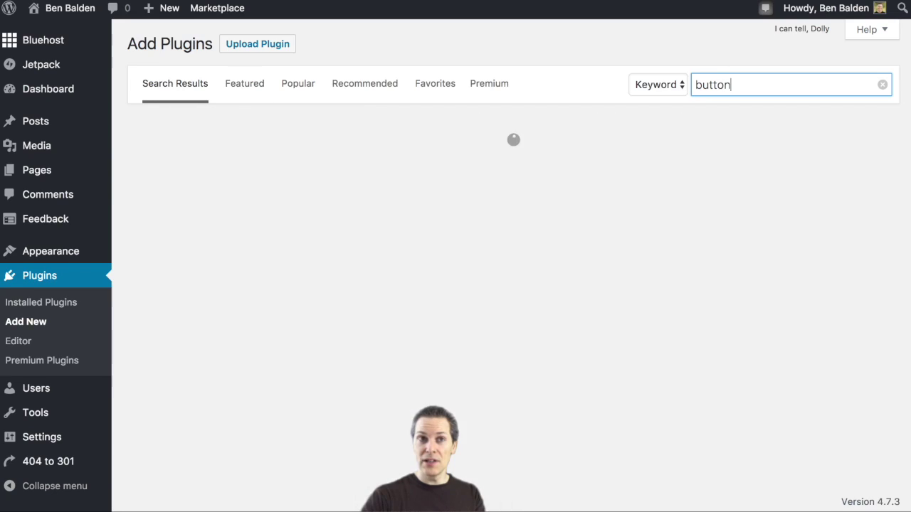
type("s")
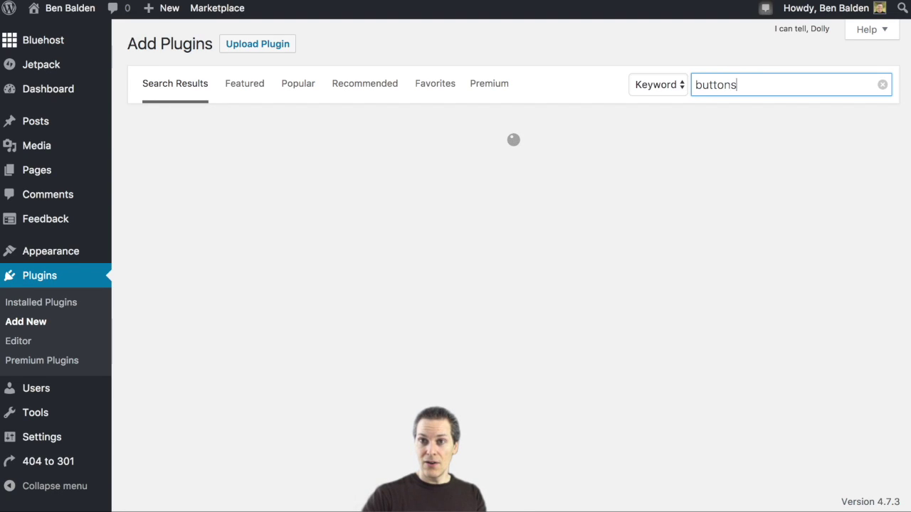
type(" c")
key("BackSpace")
type("x")
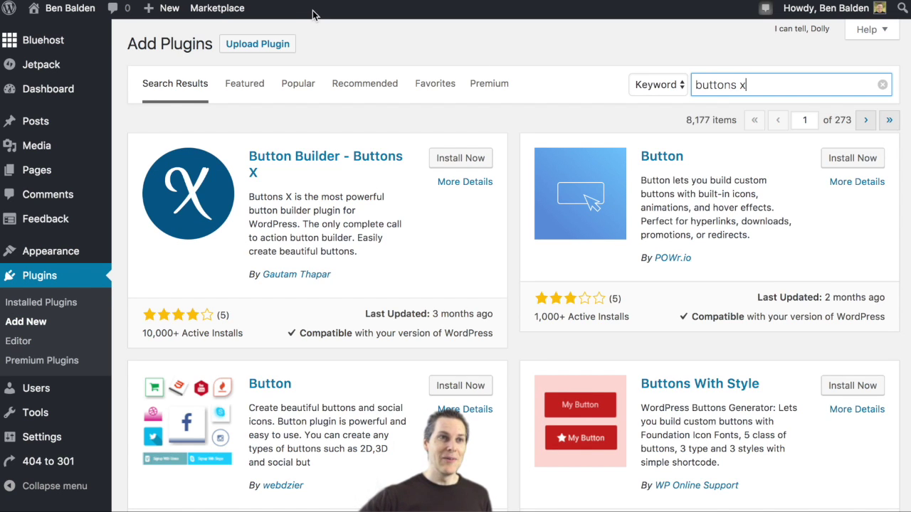
Step: Install and activate the Button Builder - Buttons X plugin, and look over its welcome page
left_click(455, 159)
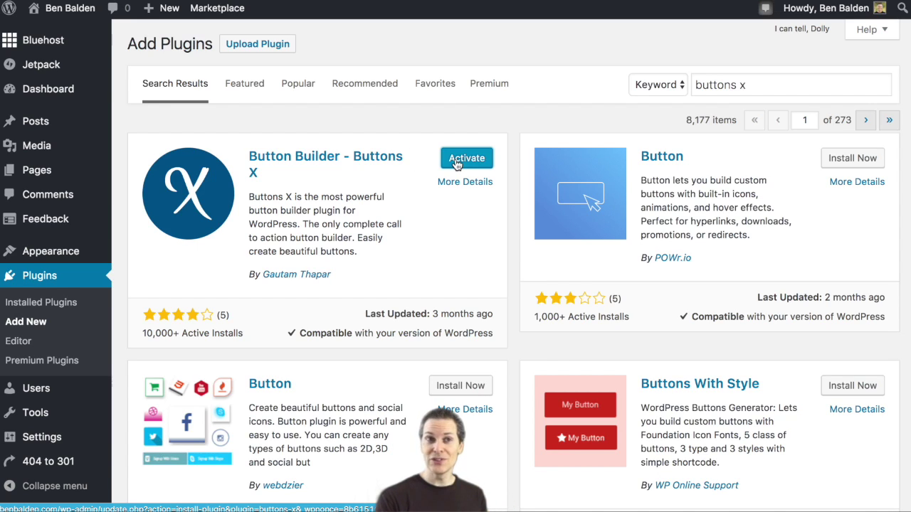
left_click(456, 159)
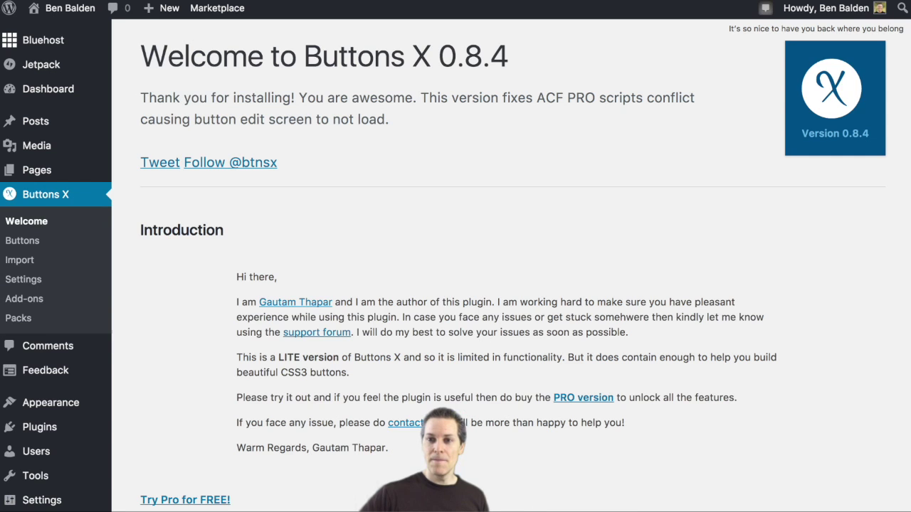
scroll(707, 398, "down", 3)
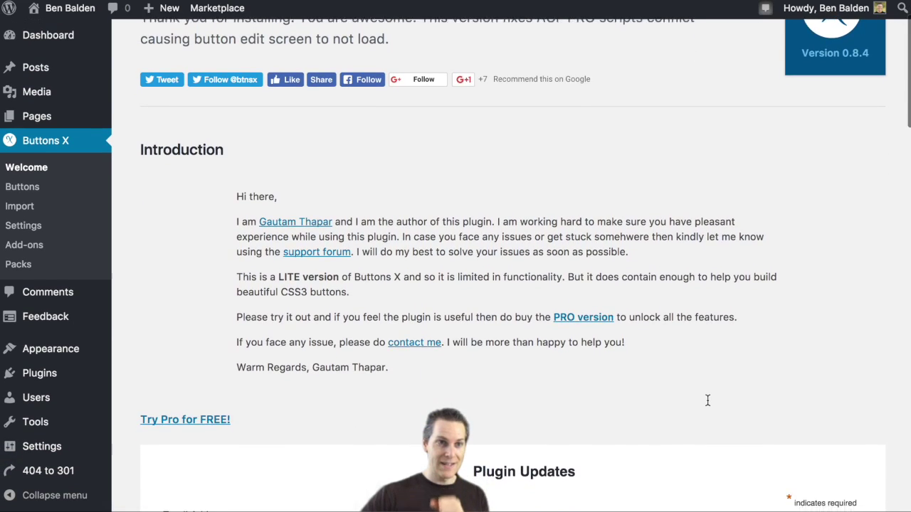
scroll(708, 401, "down", 5)
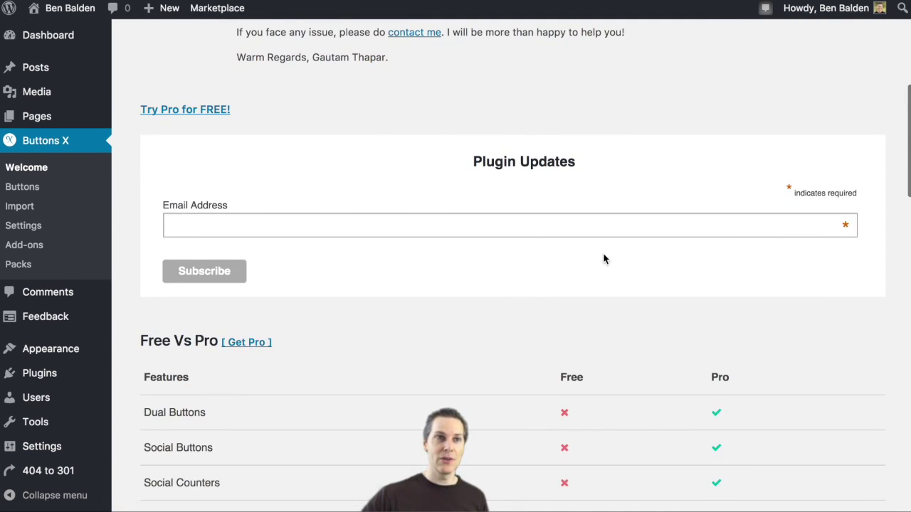
scroll(466, 281, "down", 6)
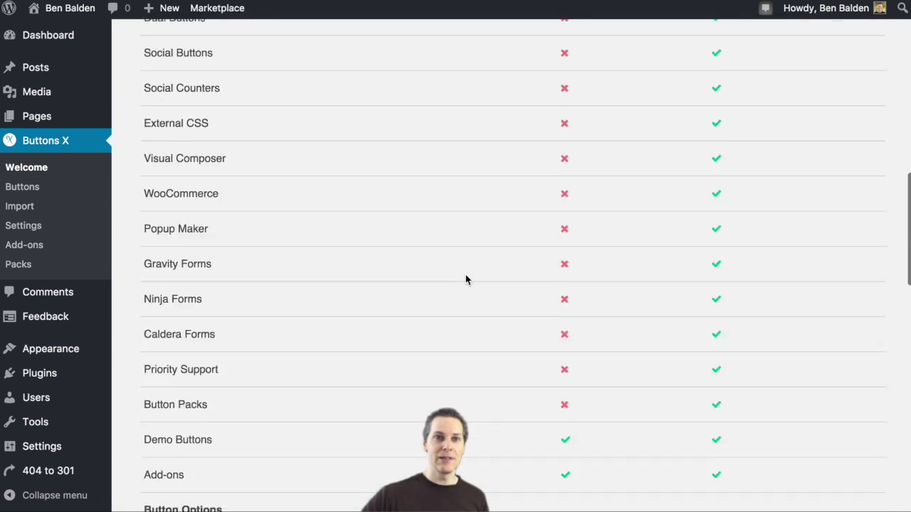
scroll(467, 280, "down", 12)
scroll(466, 278, "up", 20)
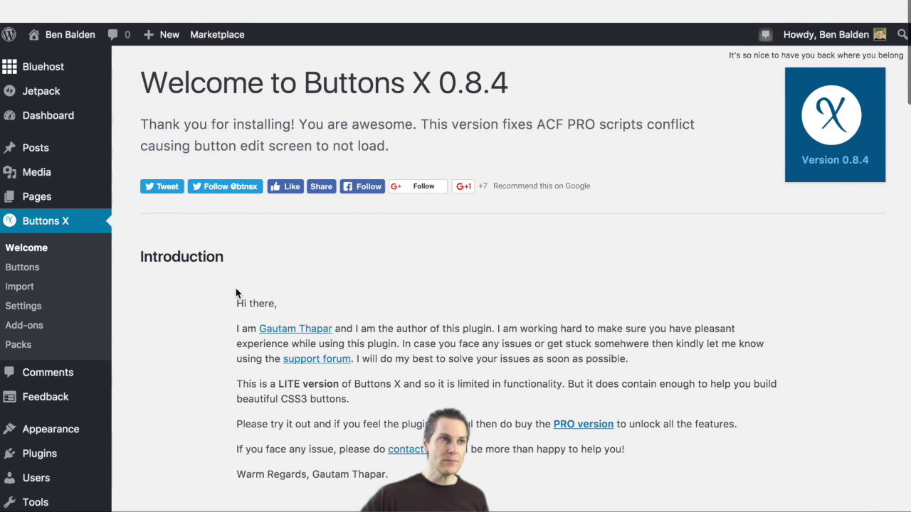
Step: Open the page for adding new plugins and reload it
mouse_move(48, 430)
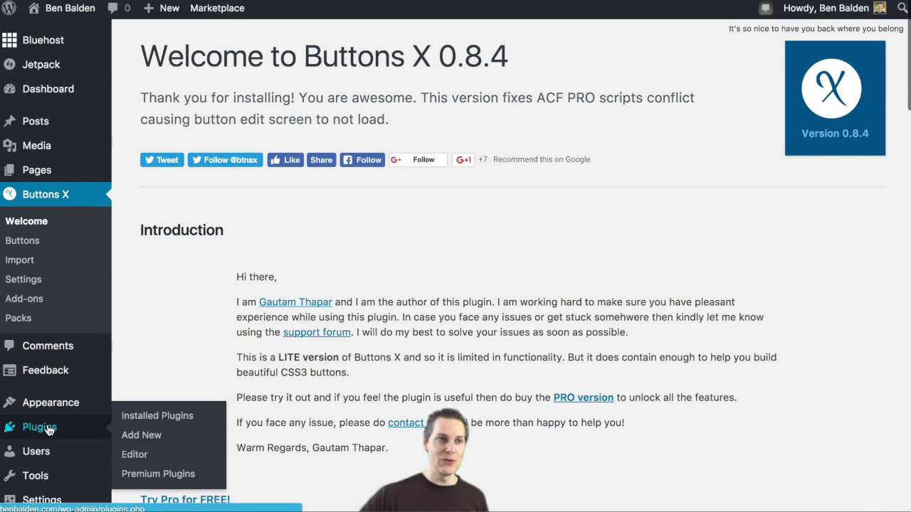
left_click(141, 436)
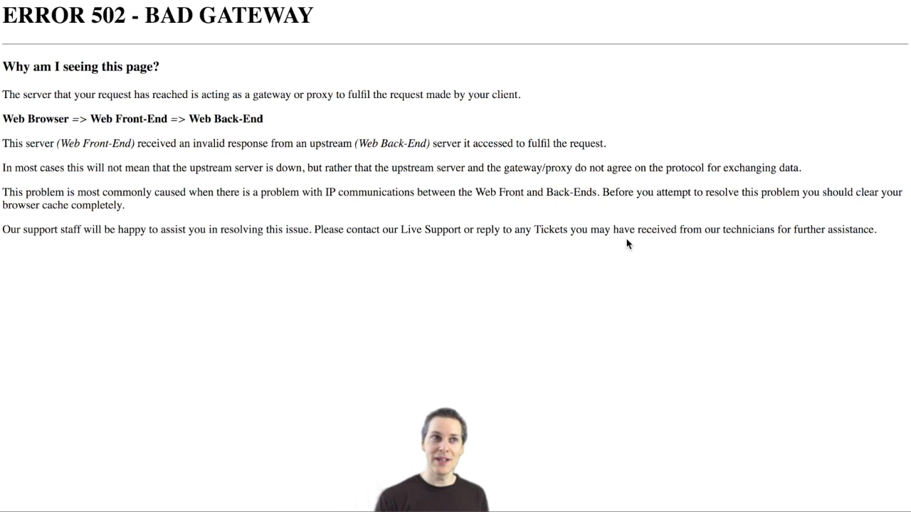
key("super+r")
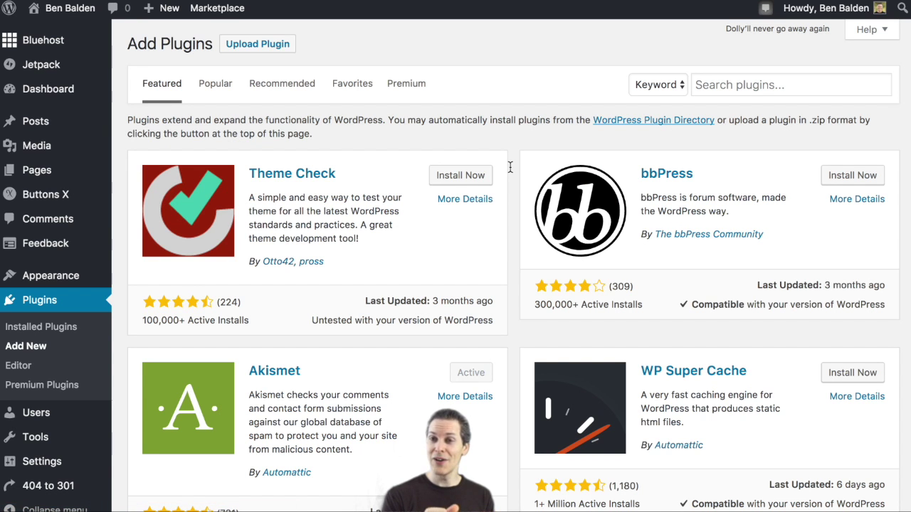
Step: Search the plugin directory for "favicon", and install and activate Favicon by RealFaviconGenerator
left_click(715, 85)
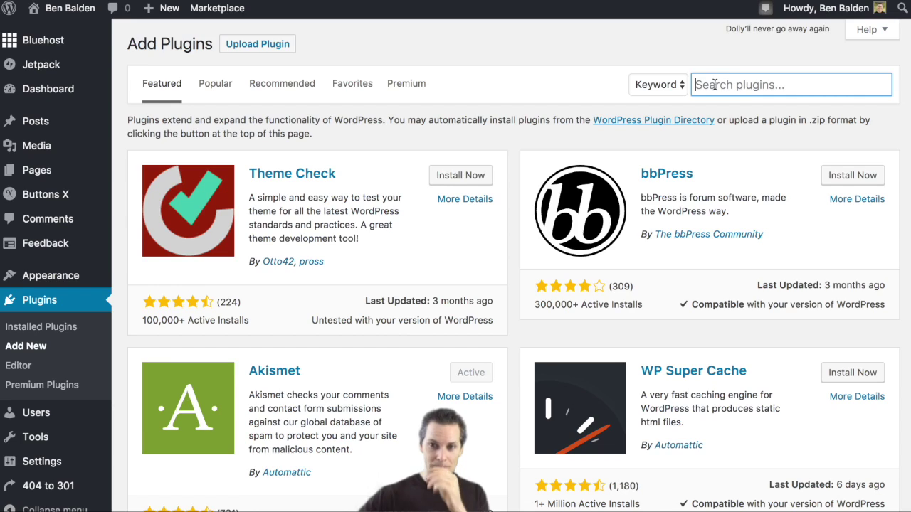
type("favi")
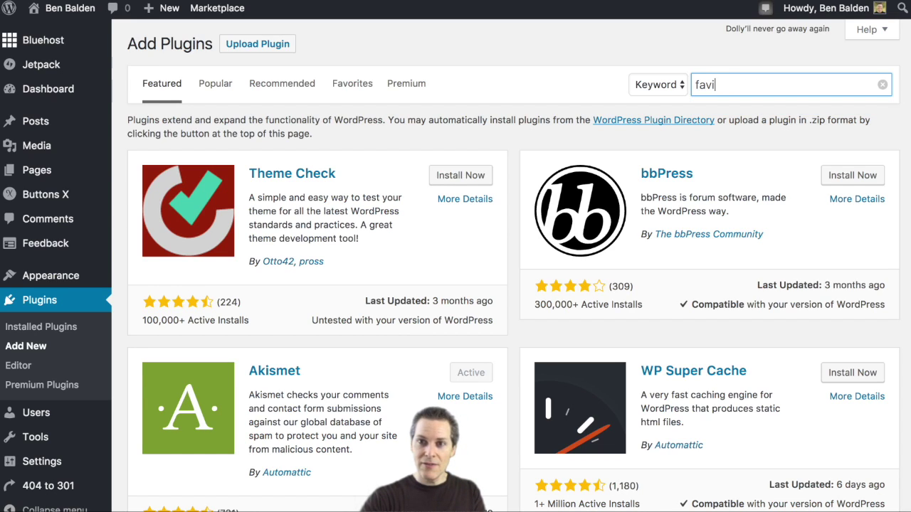
type("con")
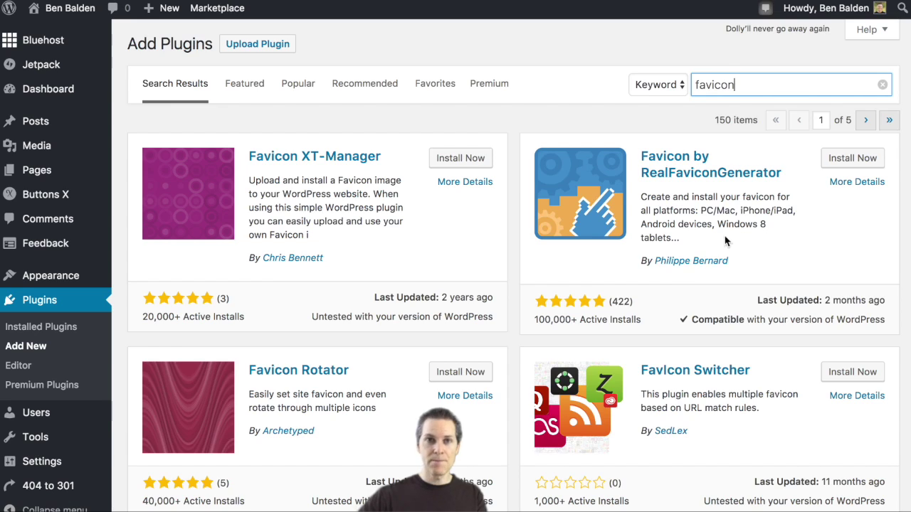
left_click(849, 159)
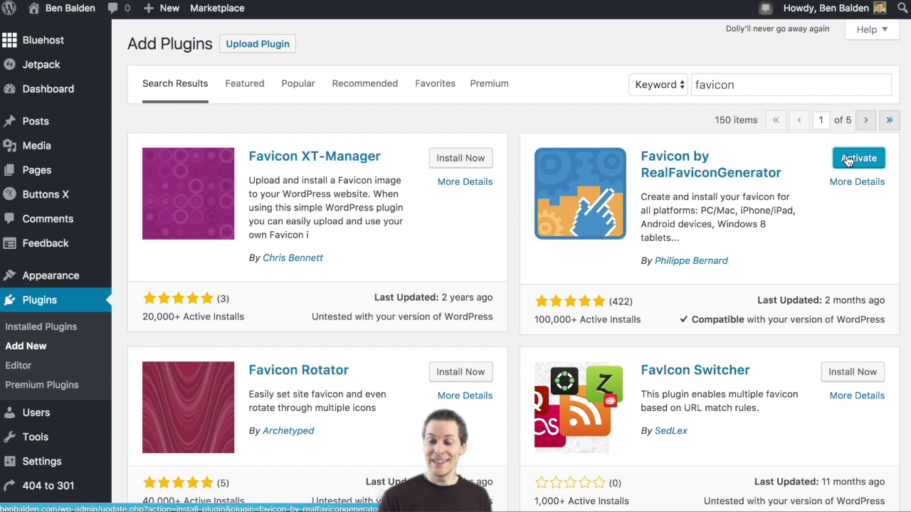
left_click(849, 161)
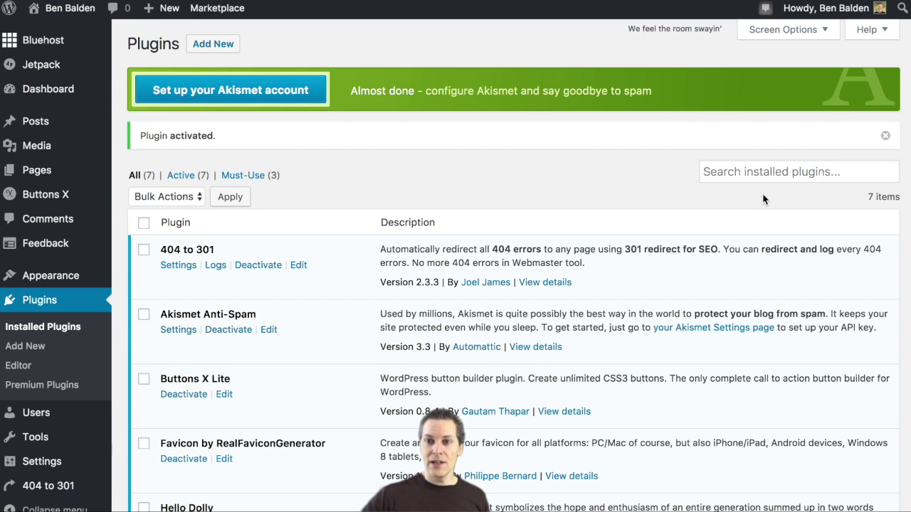
Step: Search the installed plugins for "header", and change the search to "head, footer"
left_click(735, 176)
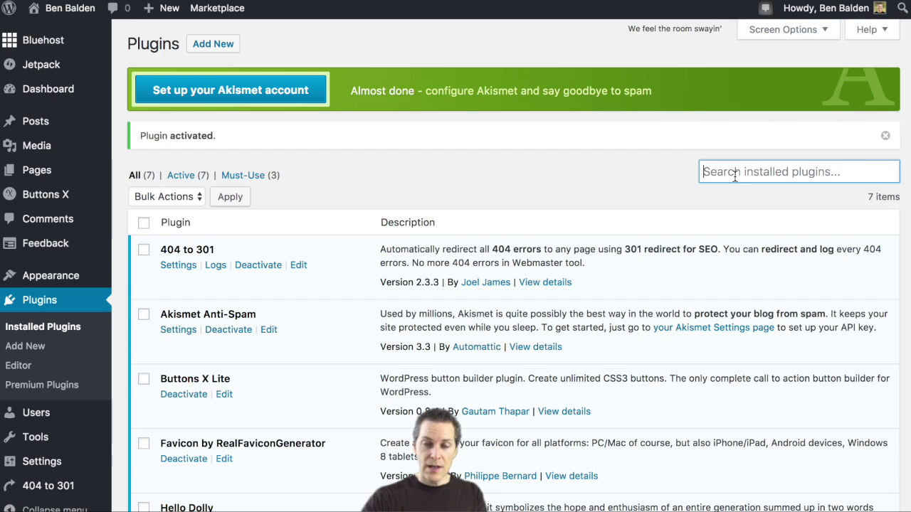
type("header")
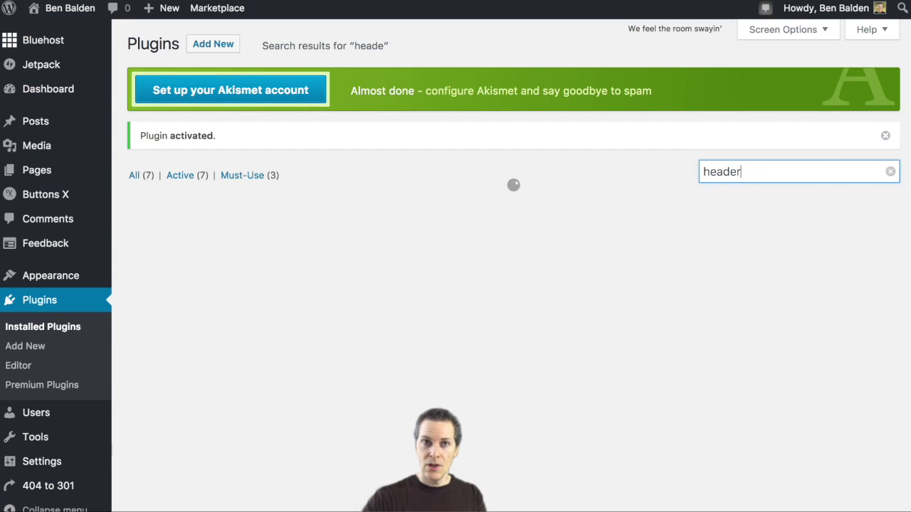
key("BackSpace")
key("BackSpace")
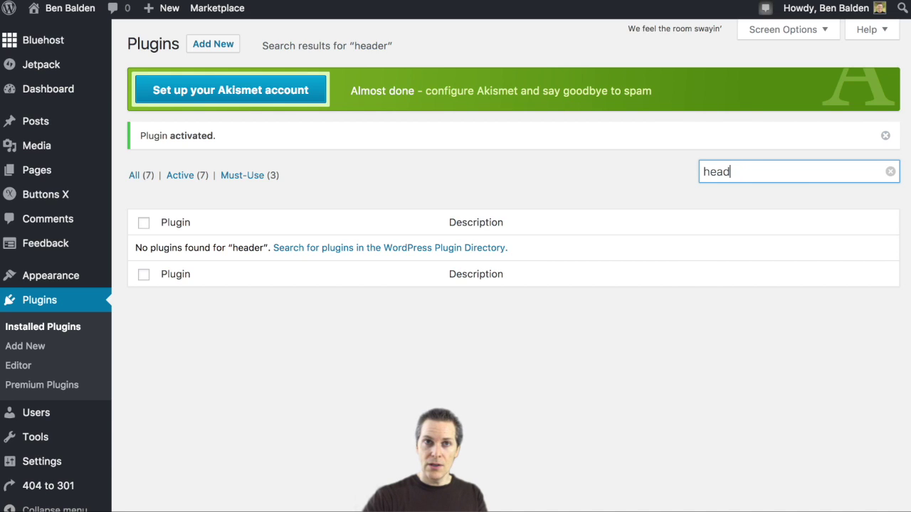
type(", footer")
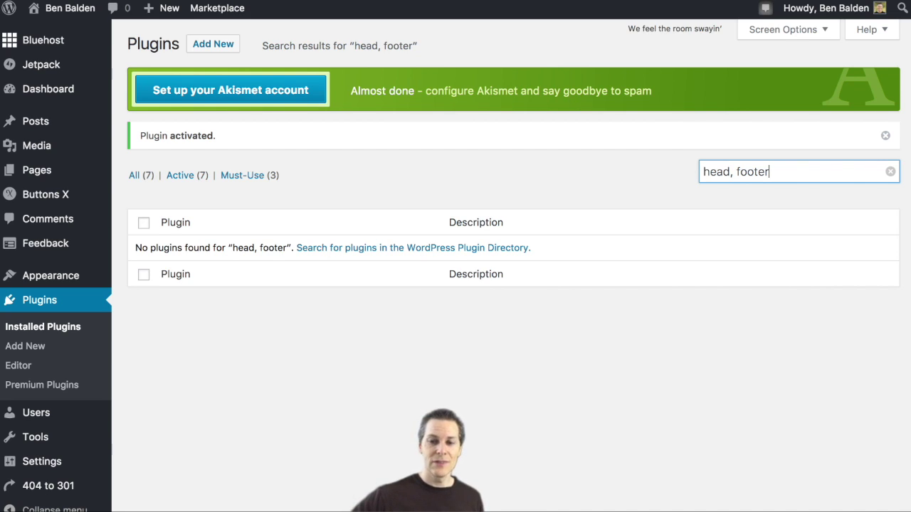
Step: Search the plugin directory for "Head, Footer and Post Injections", and install and activate that plugin
key("ctrl+a")
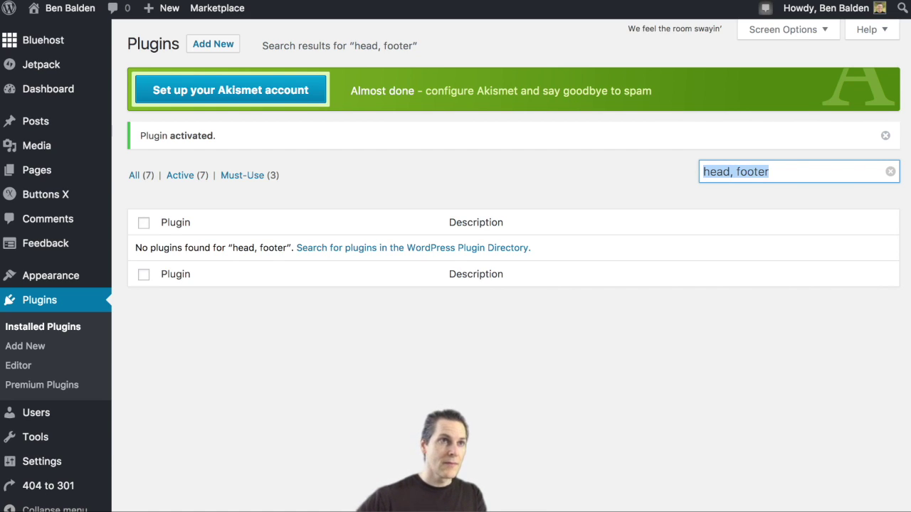
left_click(202, 44)
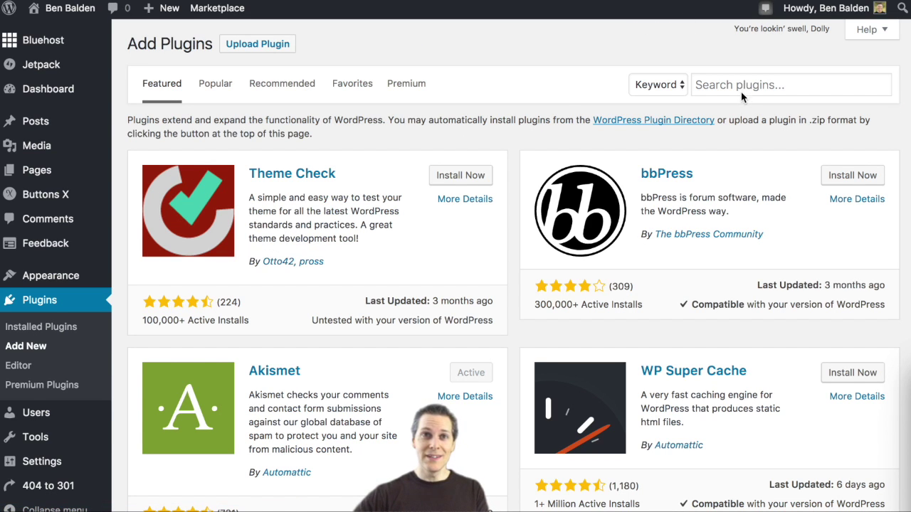
left_click(744, 86)
type("Head, Footer and Post Injections")
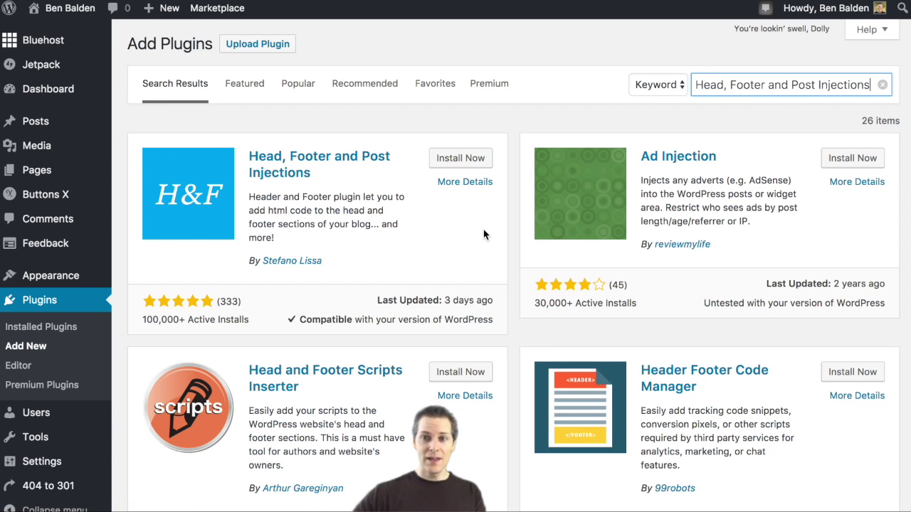
left_click(458, 159)
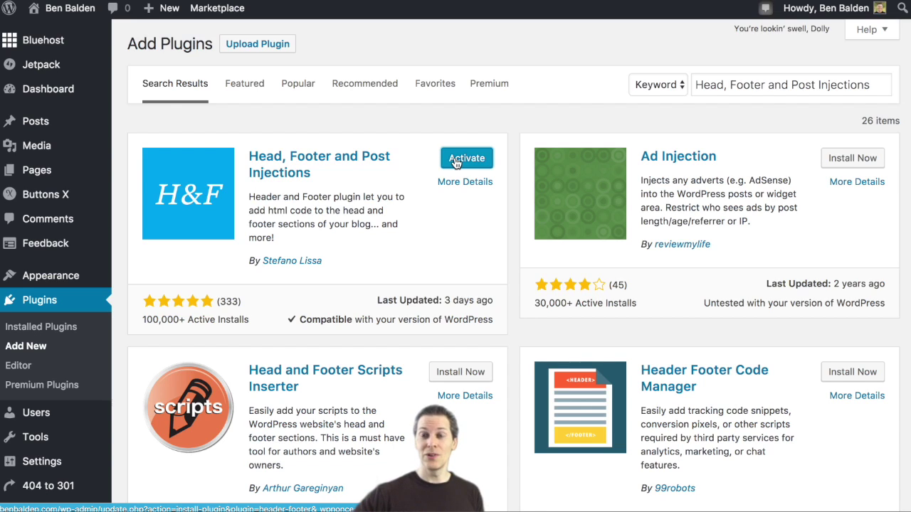
left_click(456, 163)
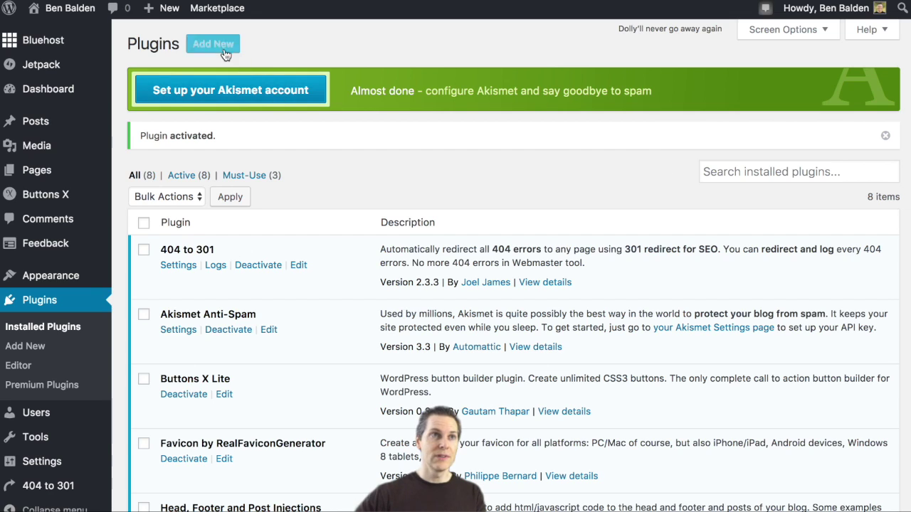
Step: Search the plugin directory for "paypal buy now", and install and activate the PayPal Buy Now Button plugin
left_click(223, 50)
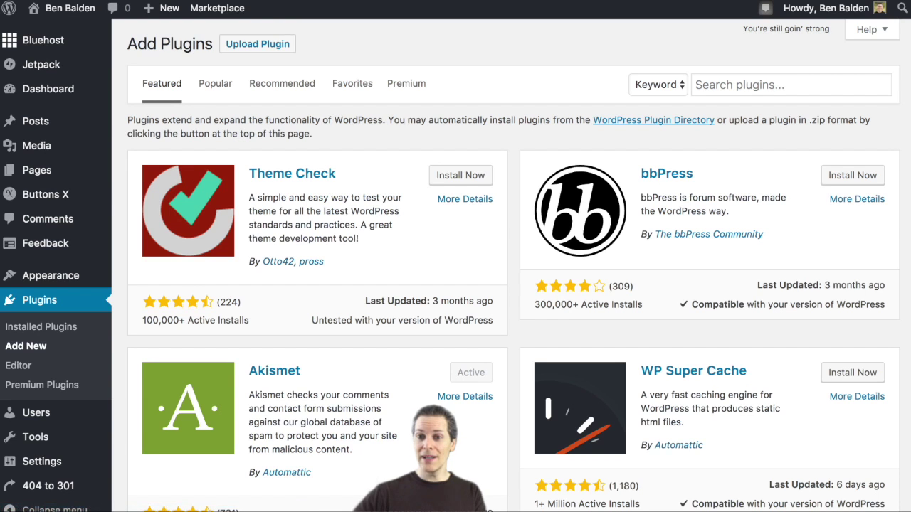
left_click(721, 86)
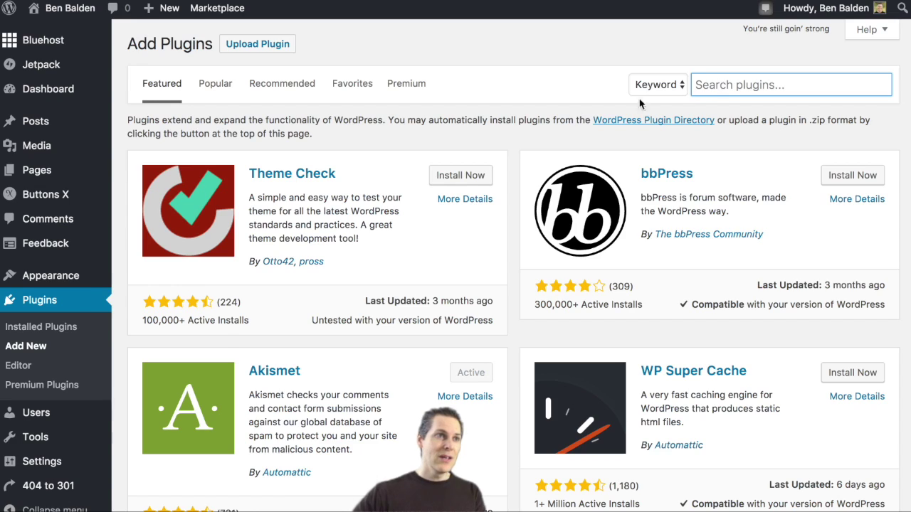
mouse_move(76, 280)
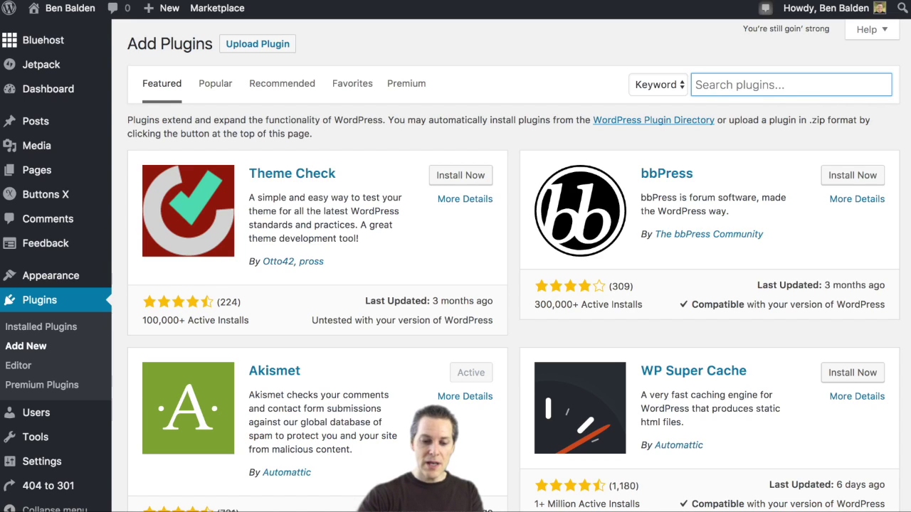
type("payp")
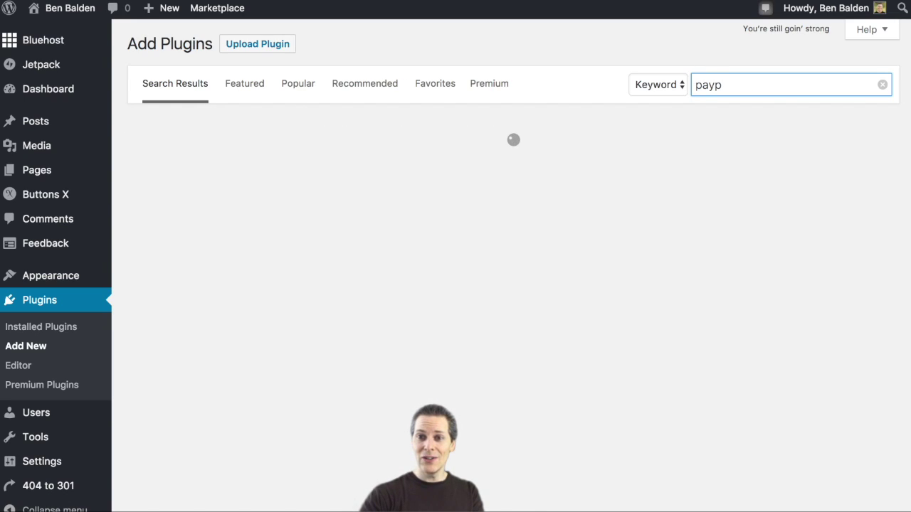
type("al")
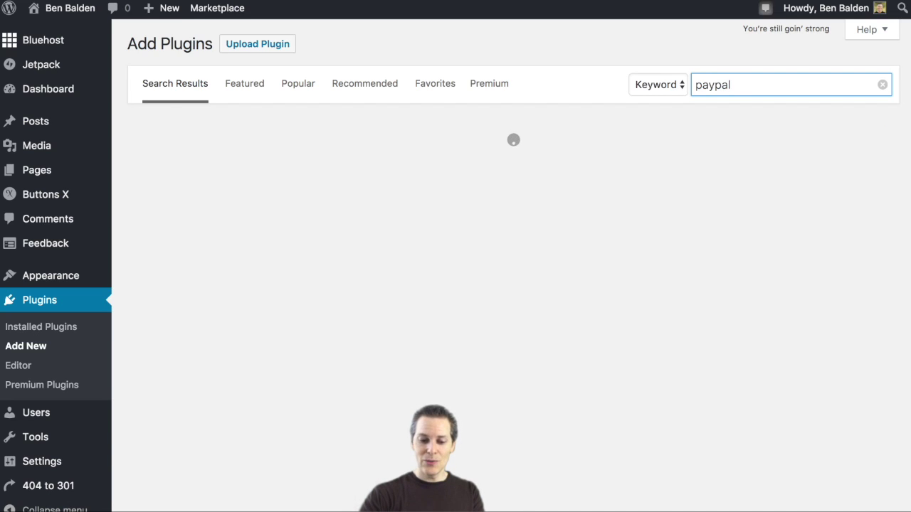
type(" buy now")
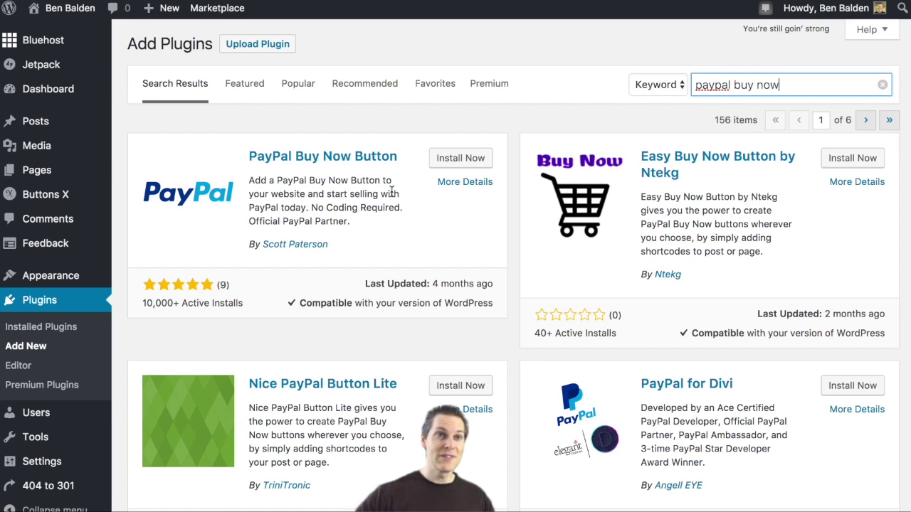
left_click(452, 160)
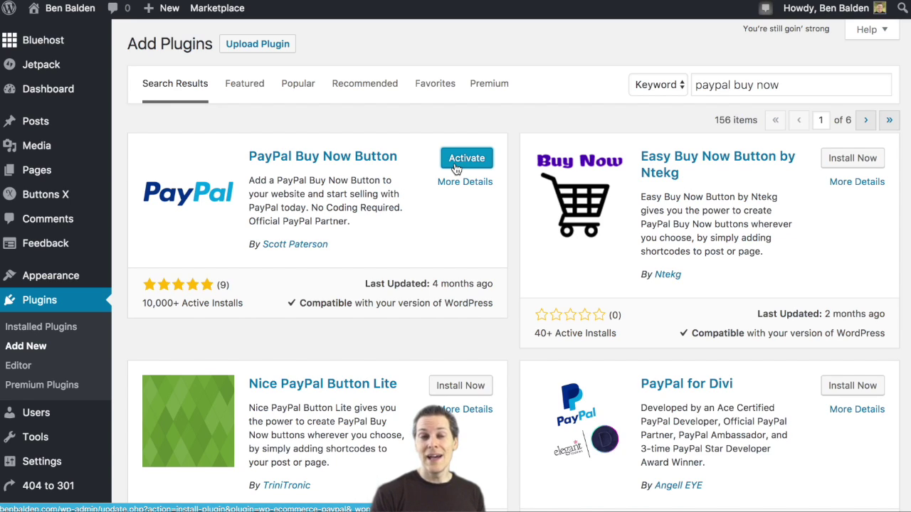
left_click(456, 168)
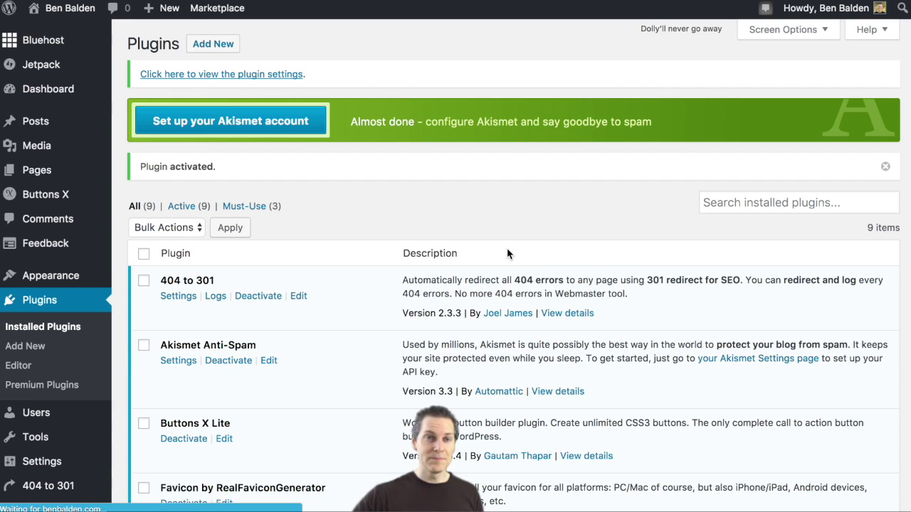
Step: Search the plugin directory for "shortcodes ultimate", and install and activate Shortcodes Ultimate
left_click(764, 205)
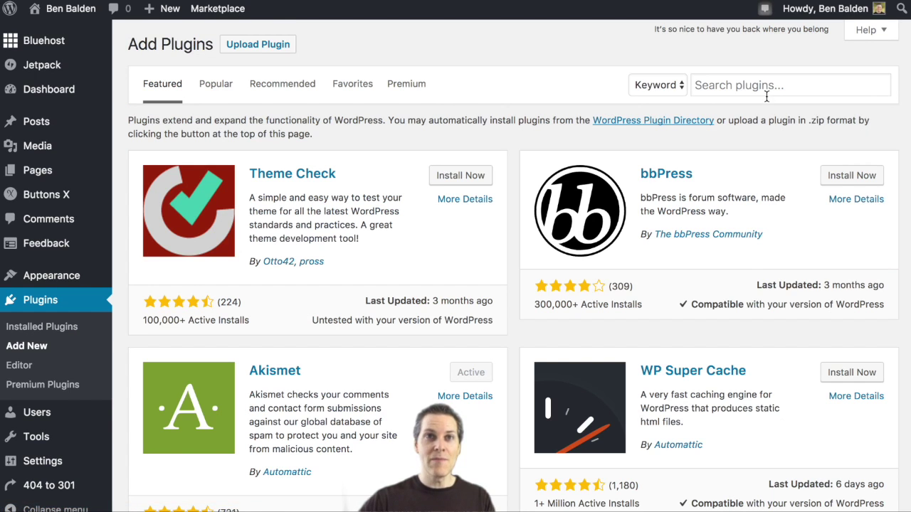
left_click(766, 85)
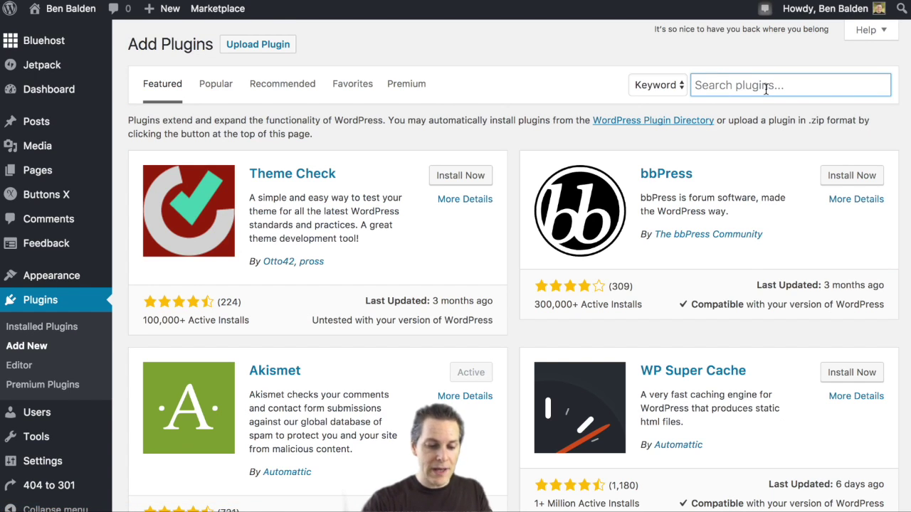
type("sh")
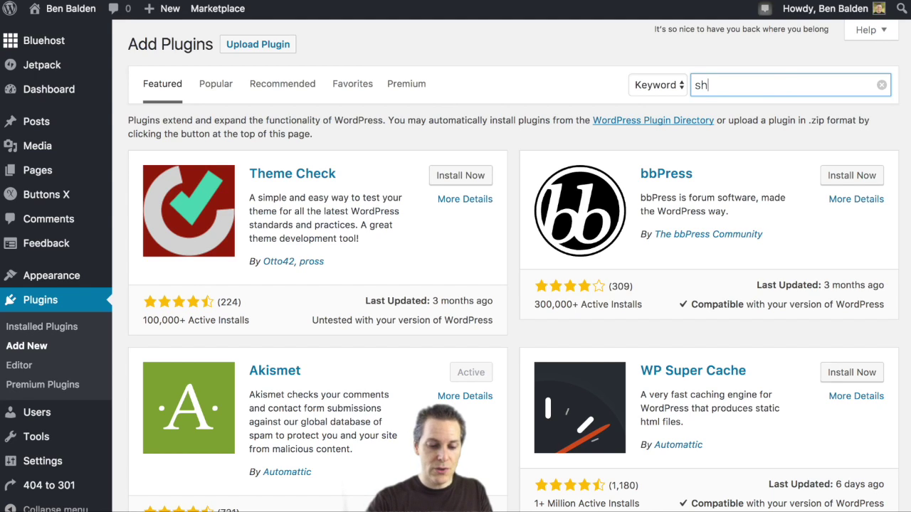
type("ortcodes ")
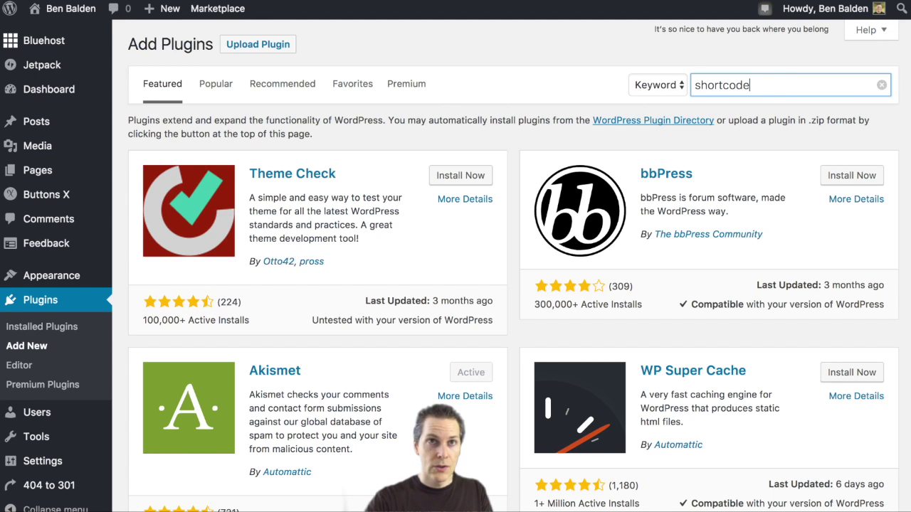
type("ultimate")
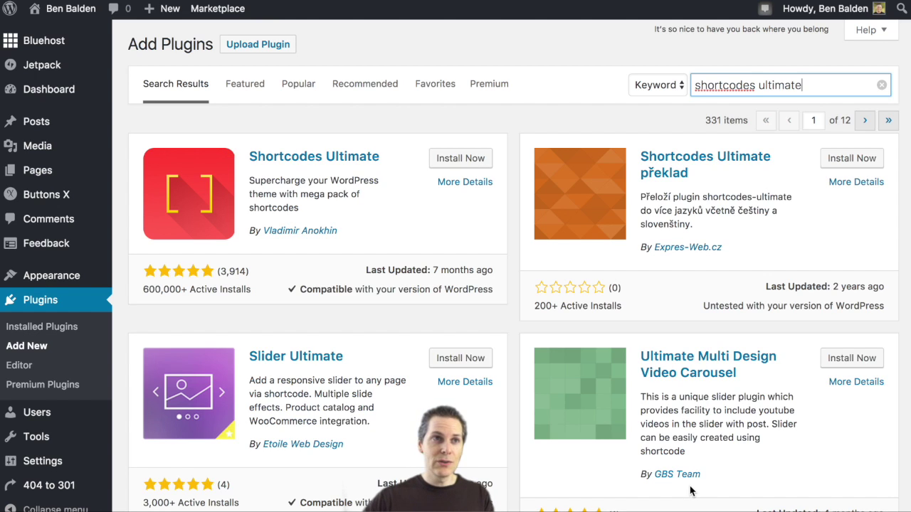
left_click(454, 162)
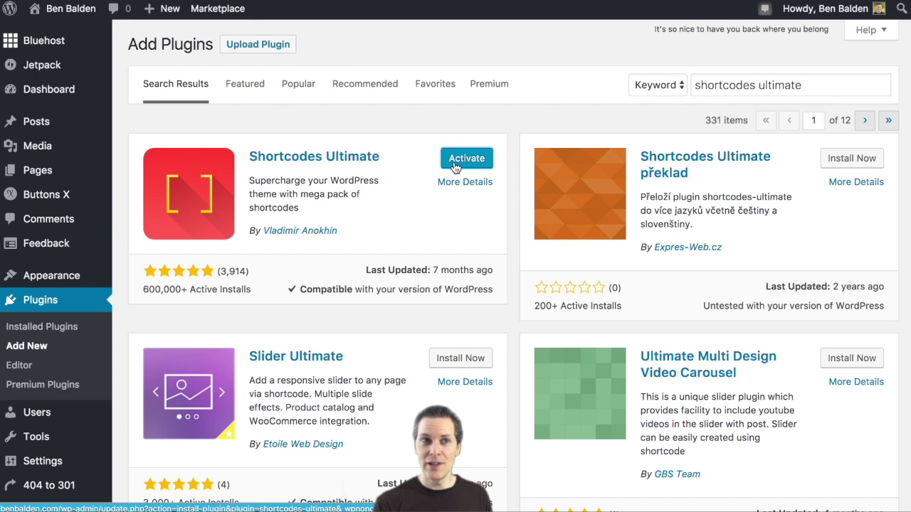
left_click(455, 166)
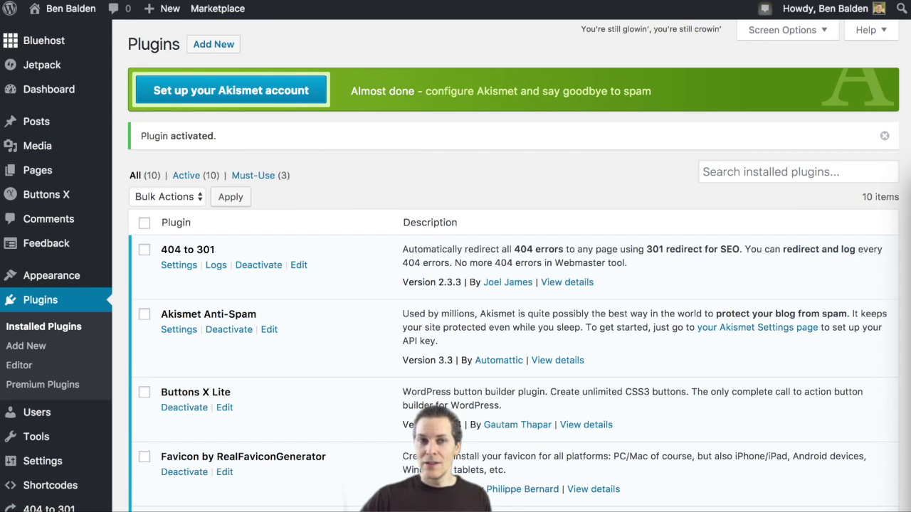
Step: Search the plugin directory for "socialbox", and repeat the search as "SocialBox"
left_click(208, 45)
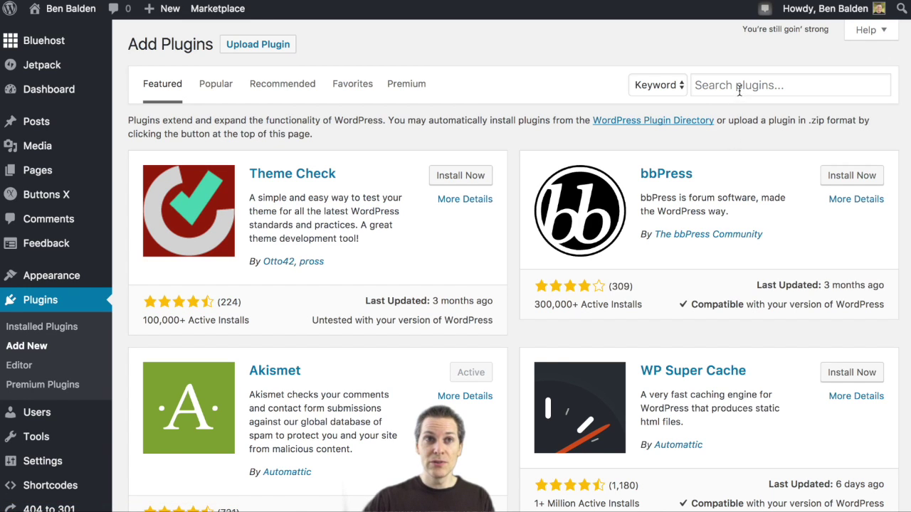
left_click(739, 85)
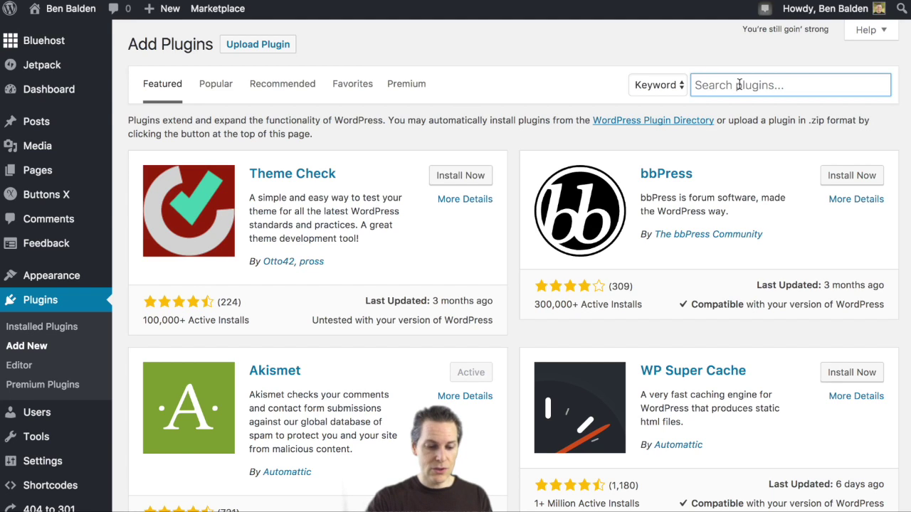
type("socia")
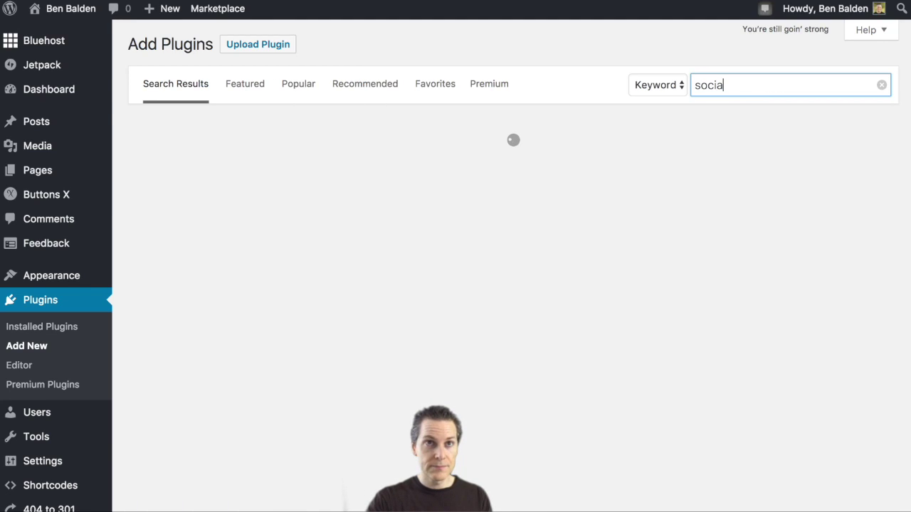
type("lbo")
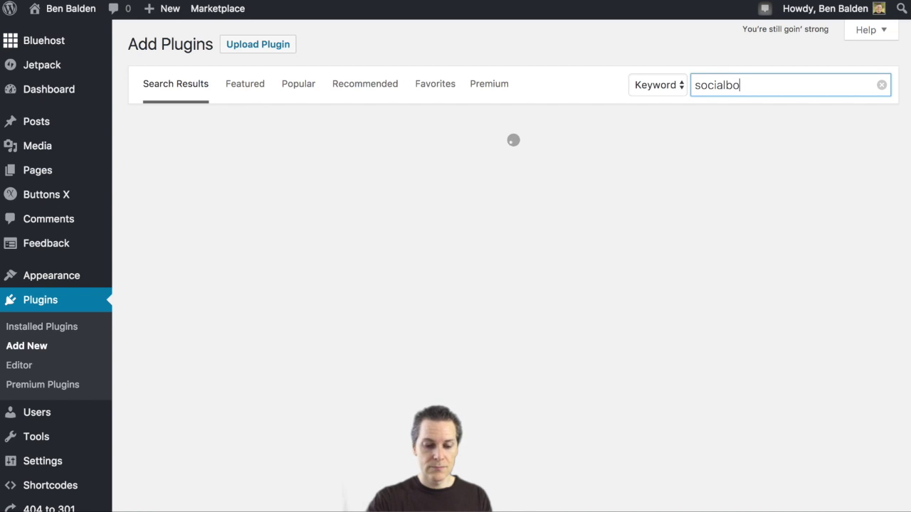
type("x")
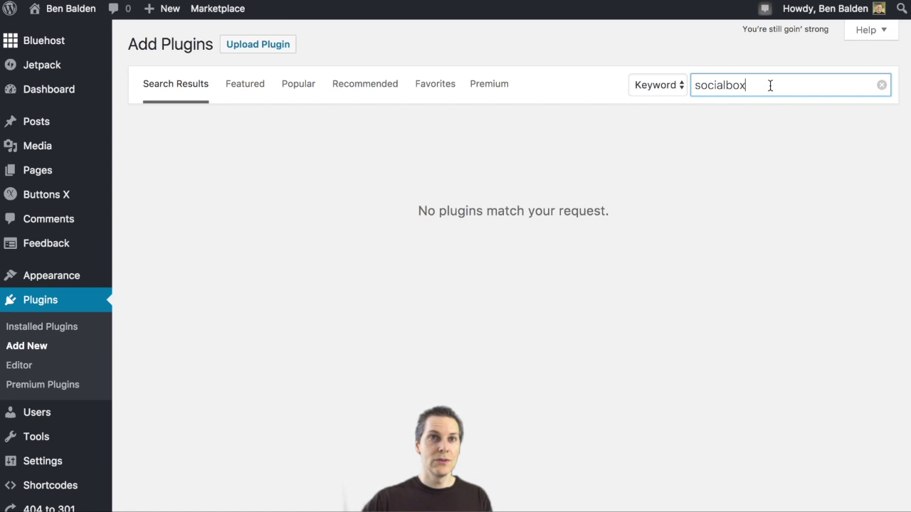
key("ctrl+Right")
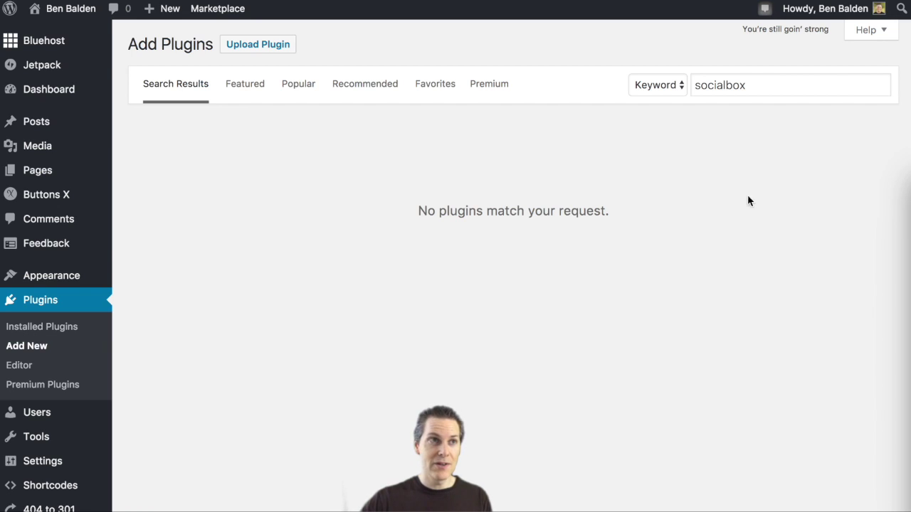
double_click(716, 85)
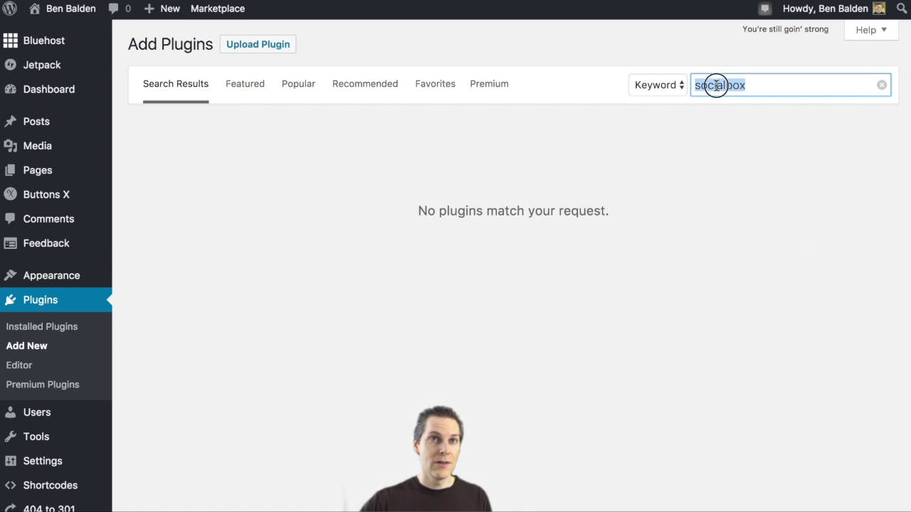
type("SocialBox")
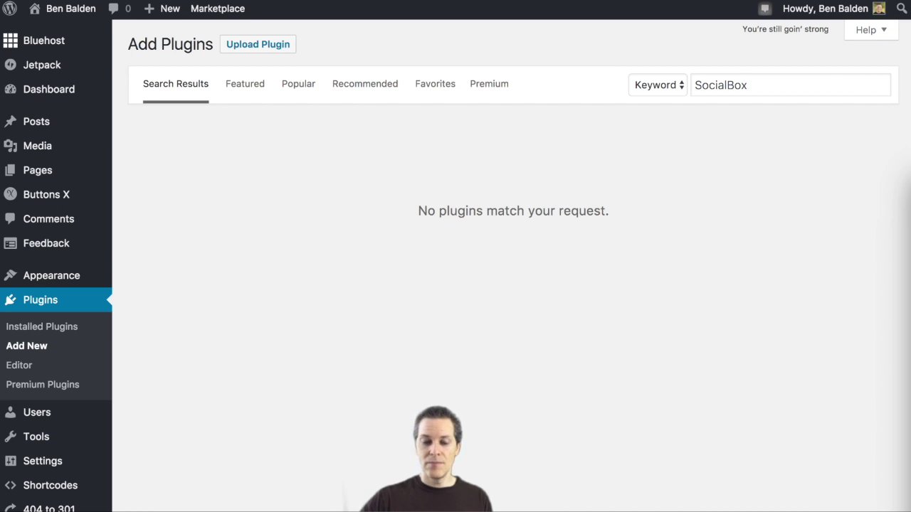
Step: Search the plugin directory for "Swifty Image Widget by WPGens", and install and activate Swifty Image Widget
double_click(728, 85)
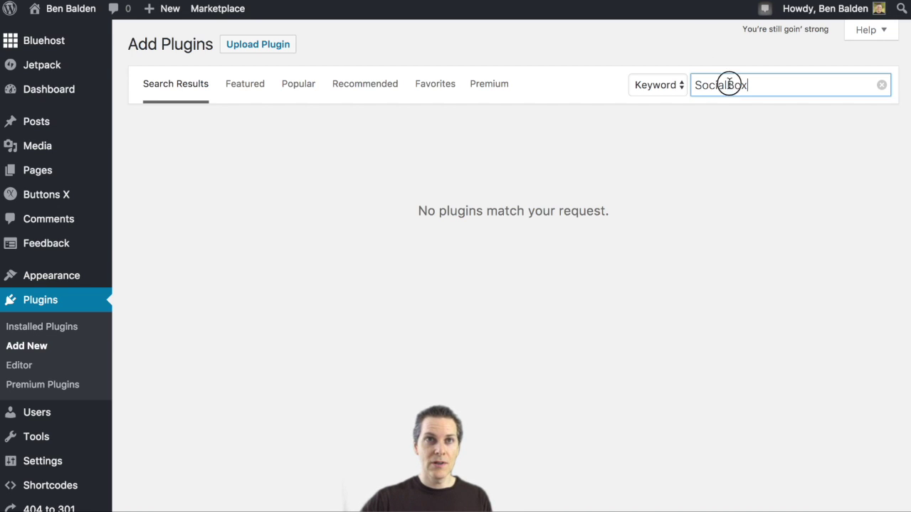
type("Swifty Image Widget by WPGens")
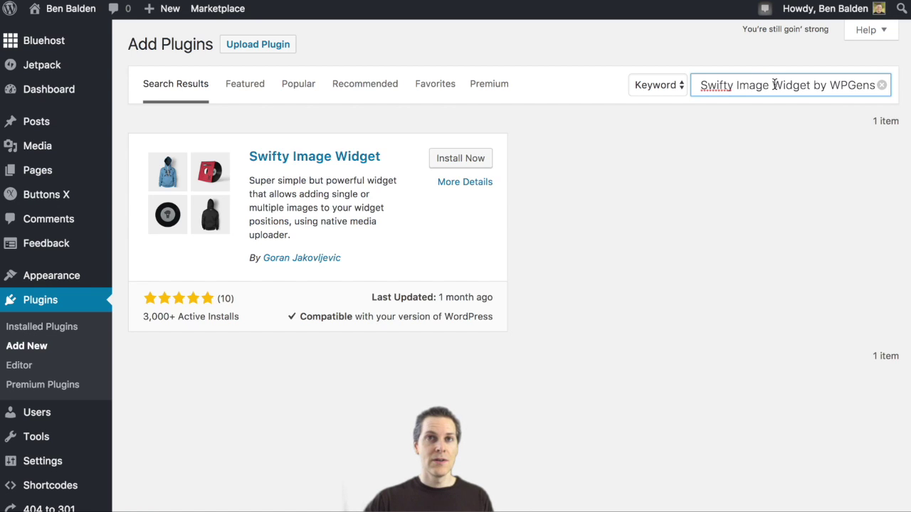
left_click(470, 161)
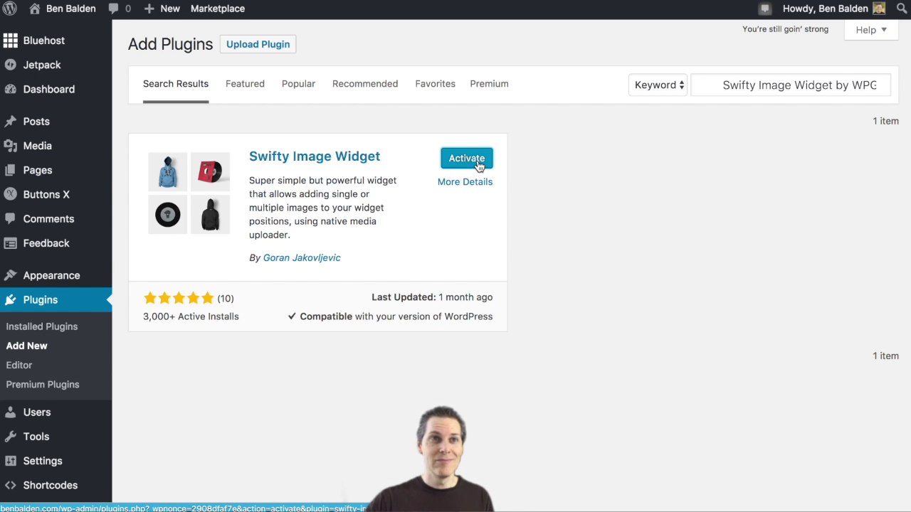
left_click(479, 166)
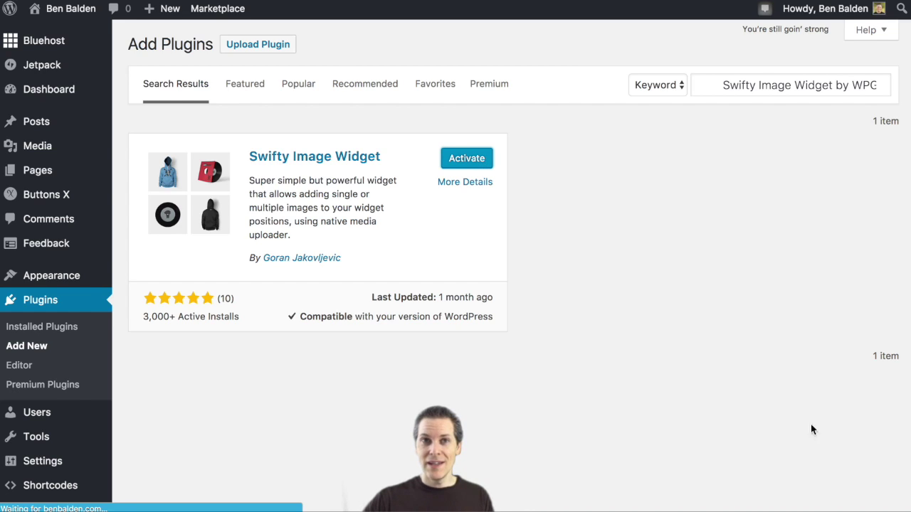
triple_click(758, 84)
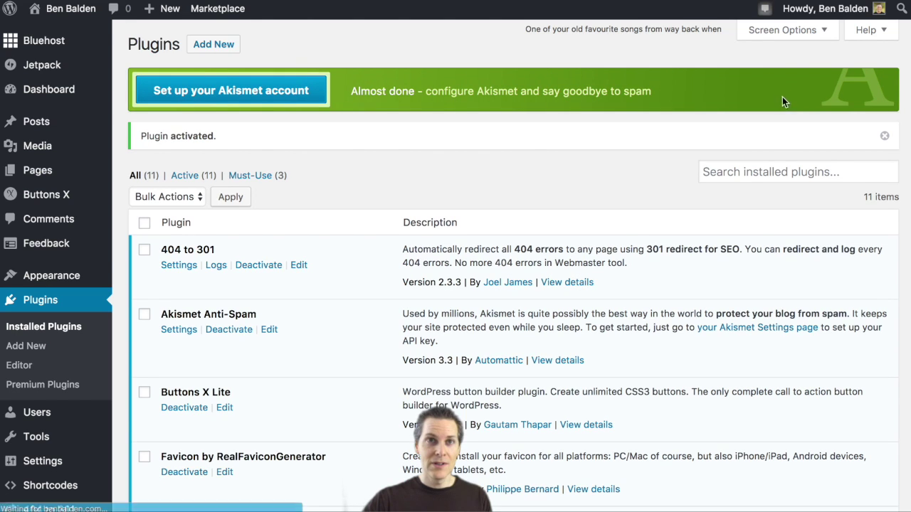
Step: Search the plugin directory for "Table of Contents Plus", and install and activate the Table of Contents Plus plugin
left_click(213, 44)
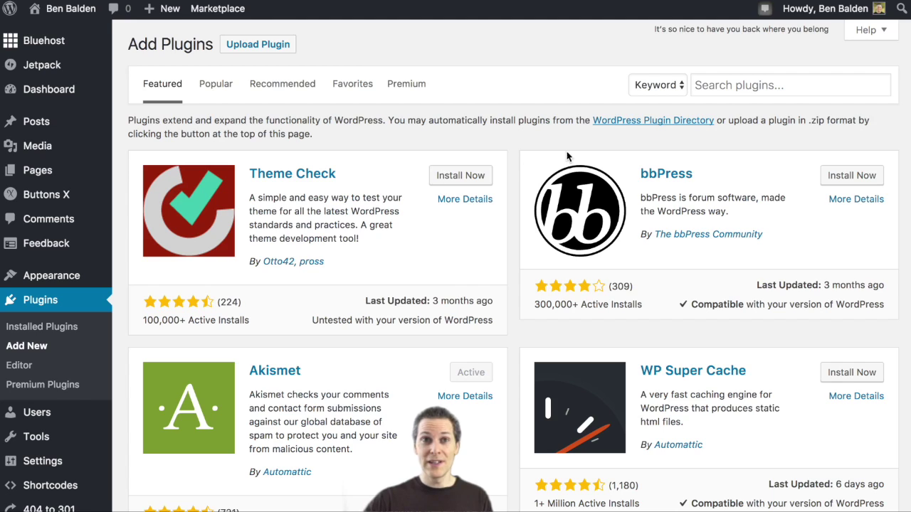
left_click(729, 85)
type("Table of Contents Plus")
key("Return")
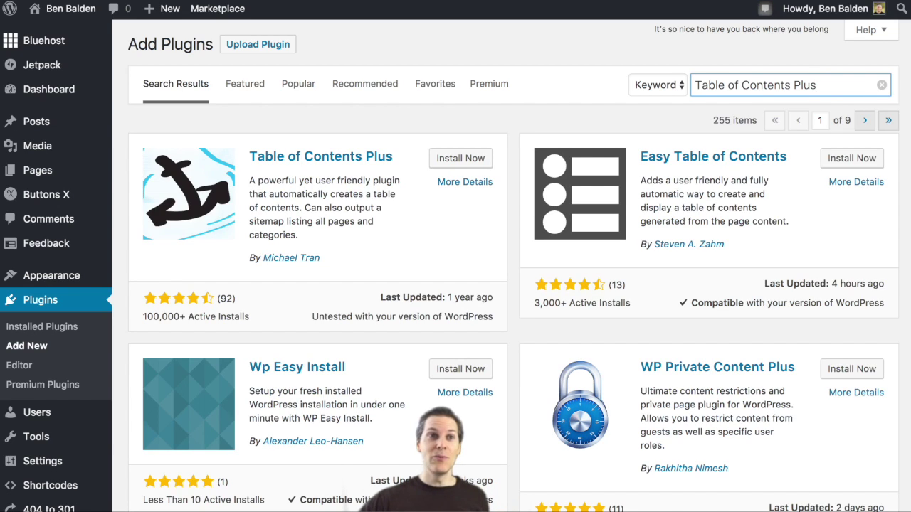
left_click(456, 161)
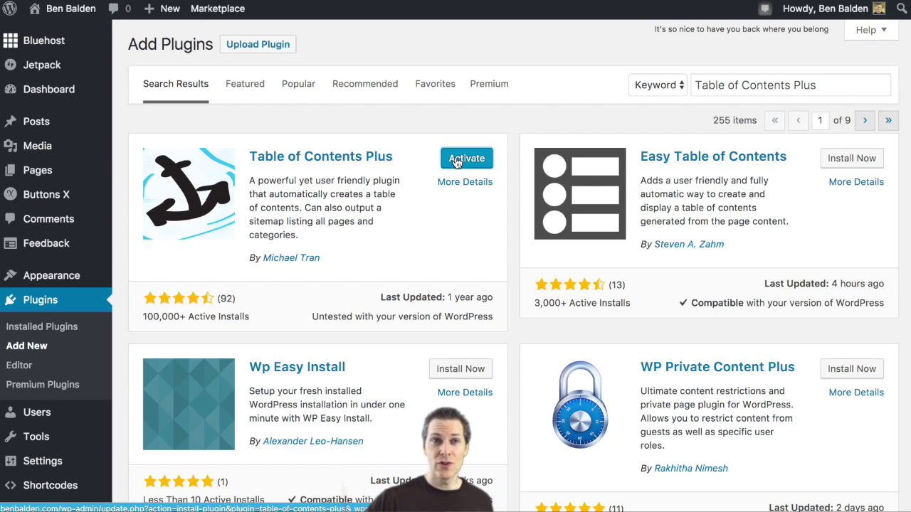
left_click(457, 161)
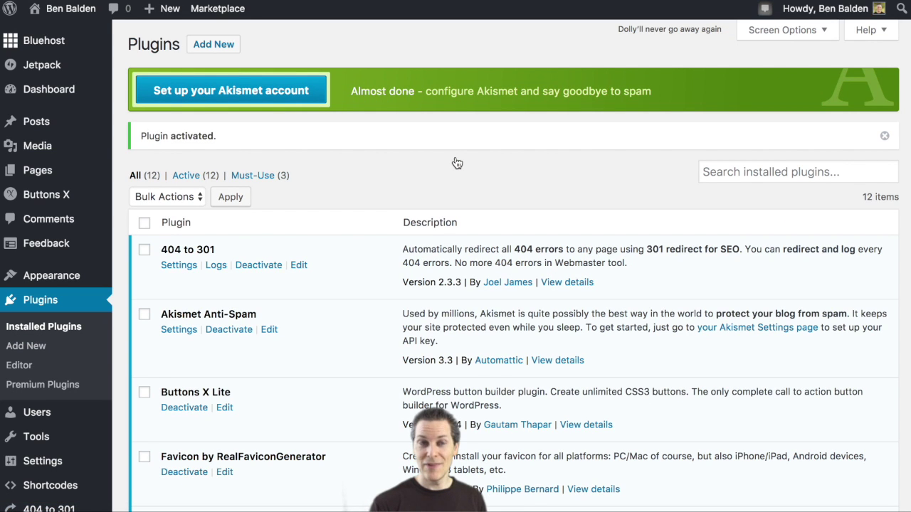
Step: Search the plugin directory for "YouTube", and install and activate the YouTube plugin by EmbedPlus Team
left_click(762, 172)
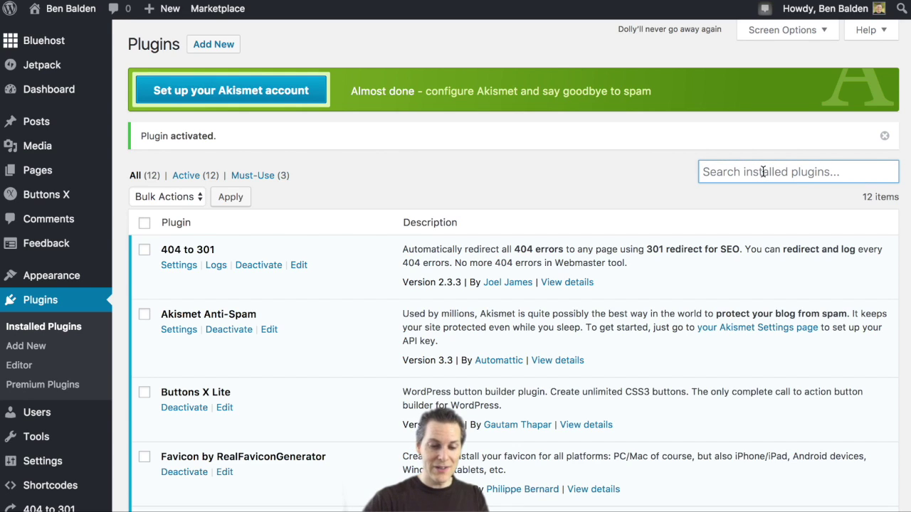
left_click(212, 42)
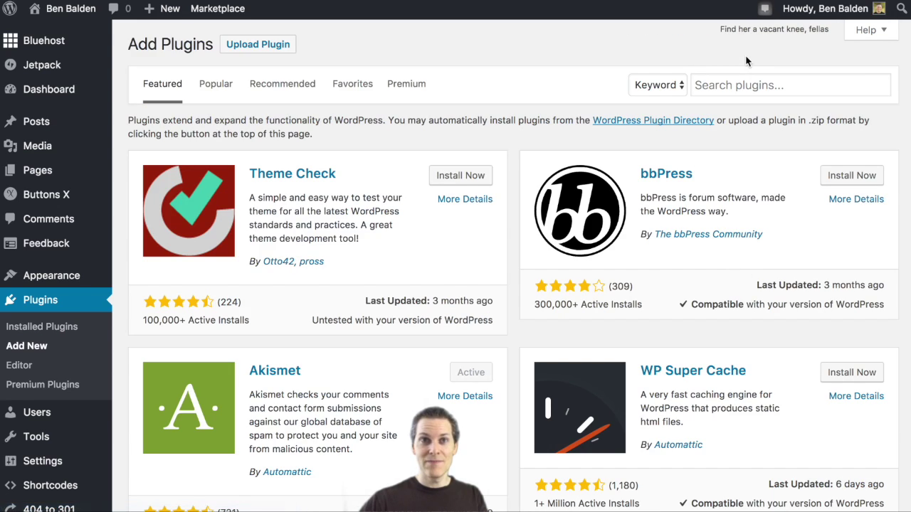
left_click(752, 84)
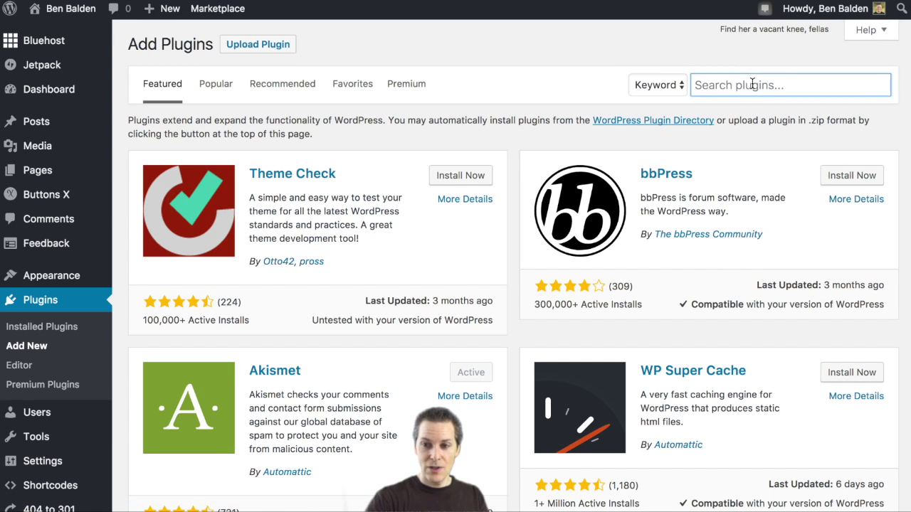
type("YouTu")
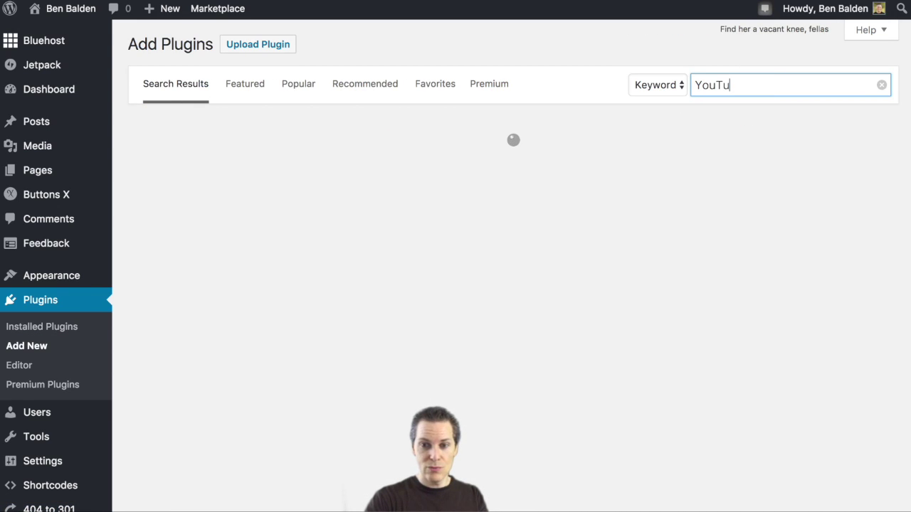
type("be")
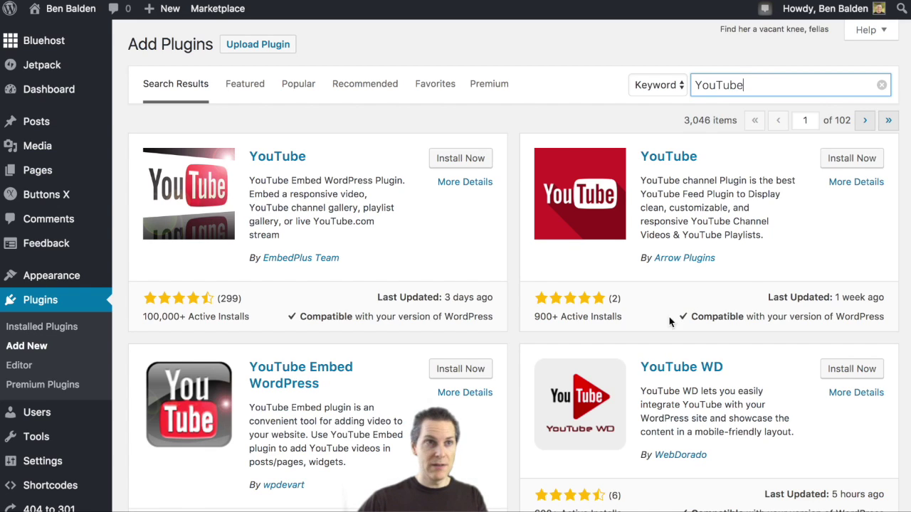
left_click(464, 160)
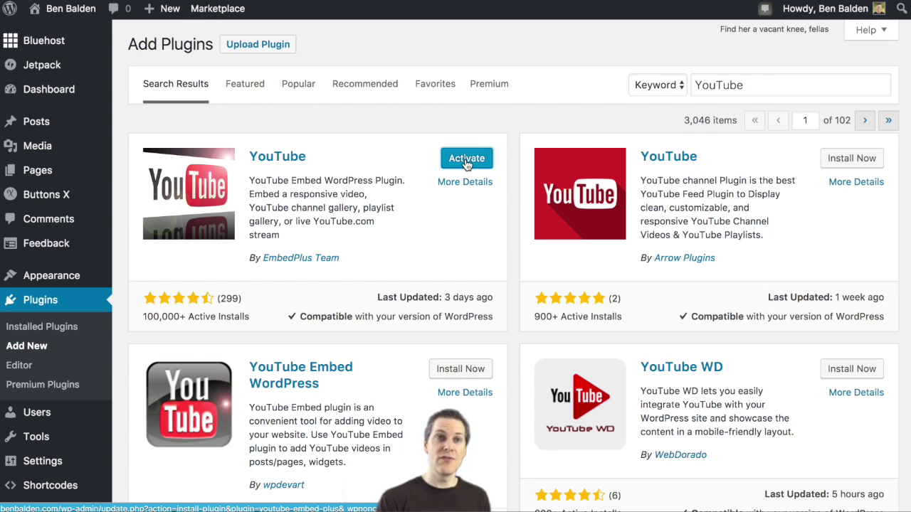
left_click(467, 160)
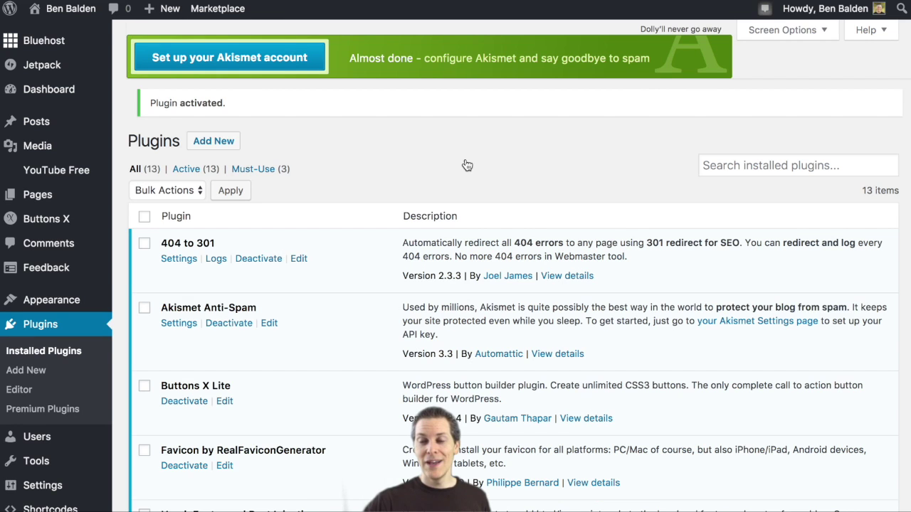
Step: Deactivate the Hello Dolly plugin in the installed plugins list and dismiss the YouTube plugin's New Update notice
left_click(56, 354)
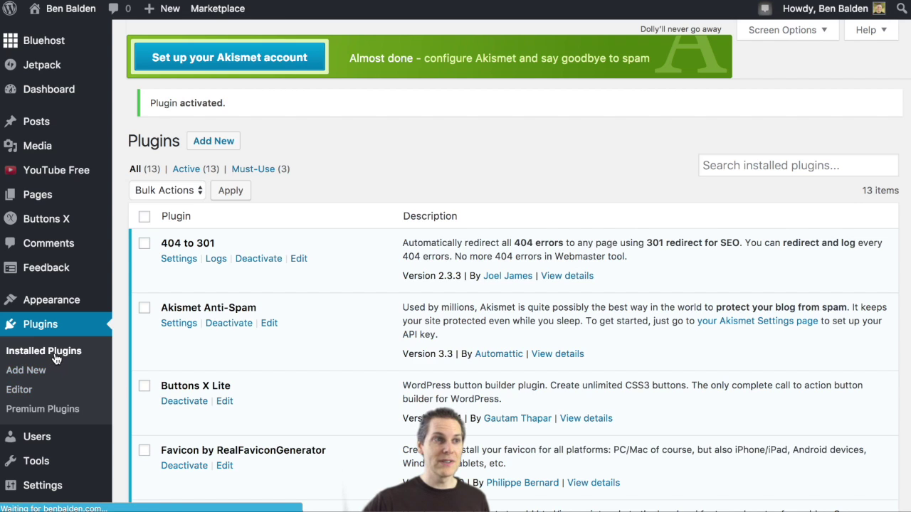
scroll(361, 264, "down", 8)
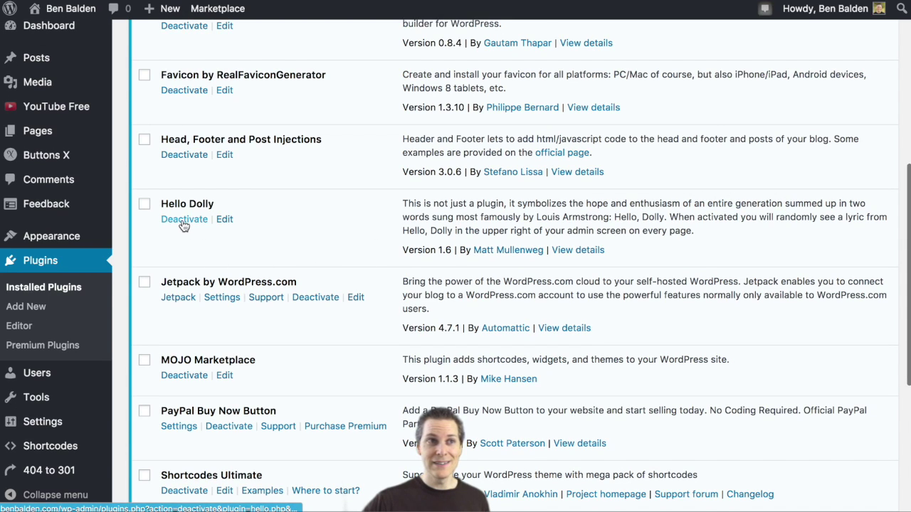
left_click(182, 223)
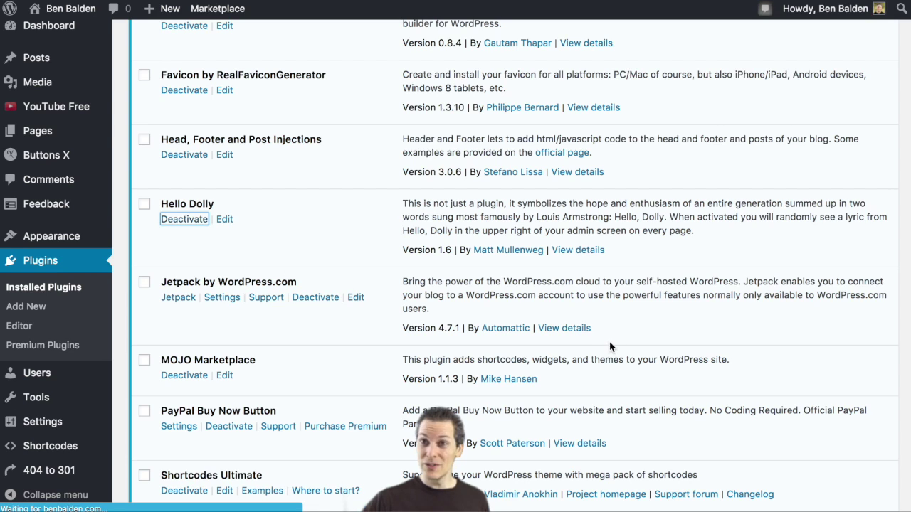
scroll(415, 348, "down", 5)
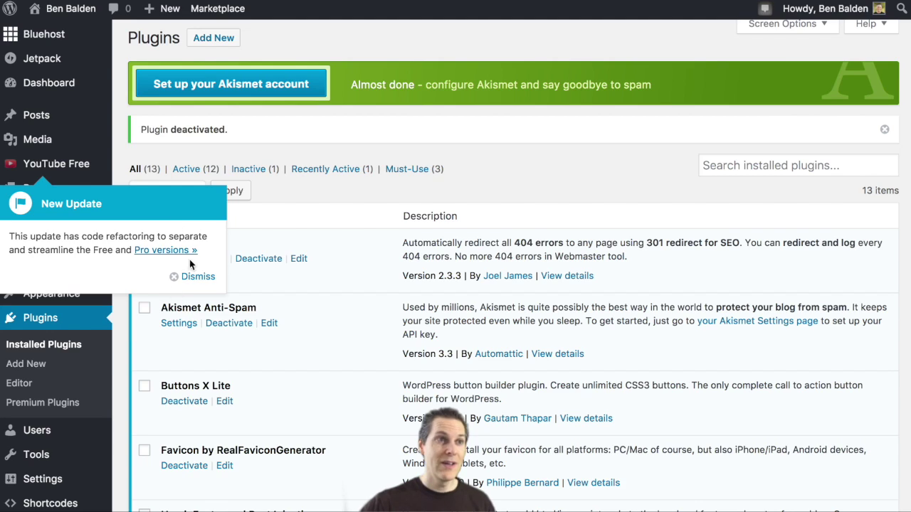
left_click(195, 280)
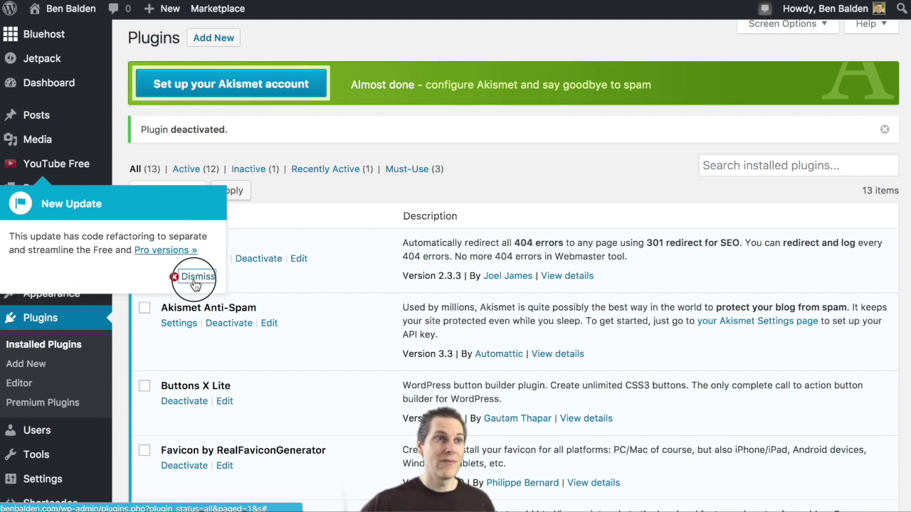